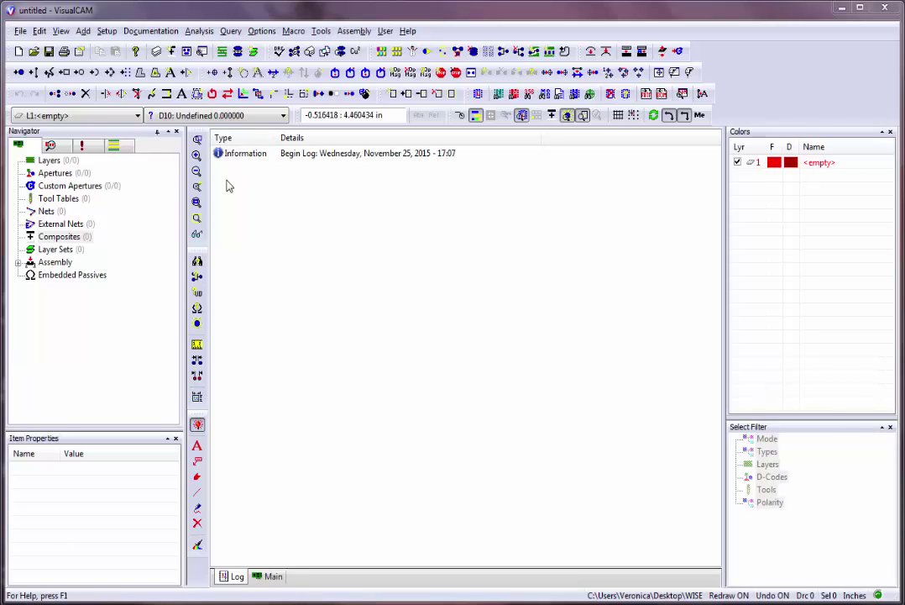
Step: Start the Import Wizard and adjust its window's position and size on screen
{"action": "left_click", "coordinate": [21, 31]}
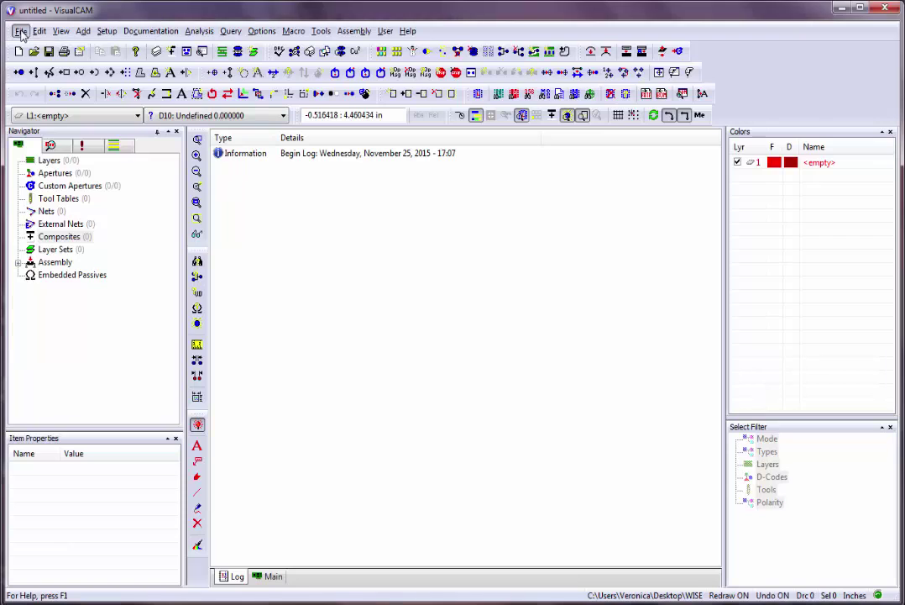
{"action": "mouse_move", "coordinate": [34, 139]}
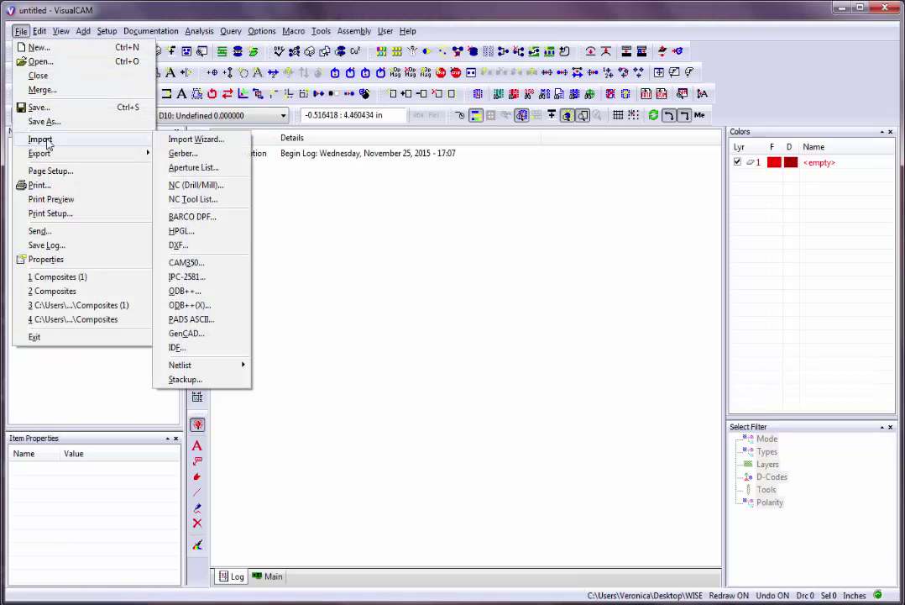
{"action": "left_click", "coordinate": [189, 139]}
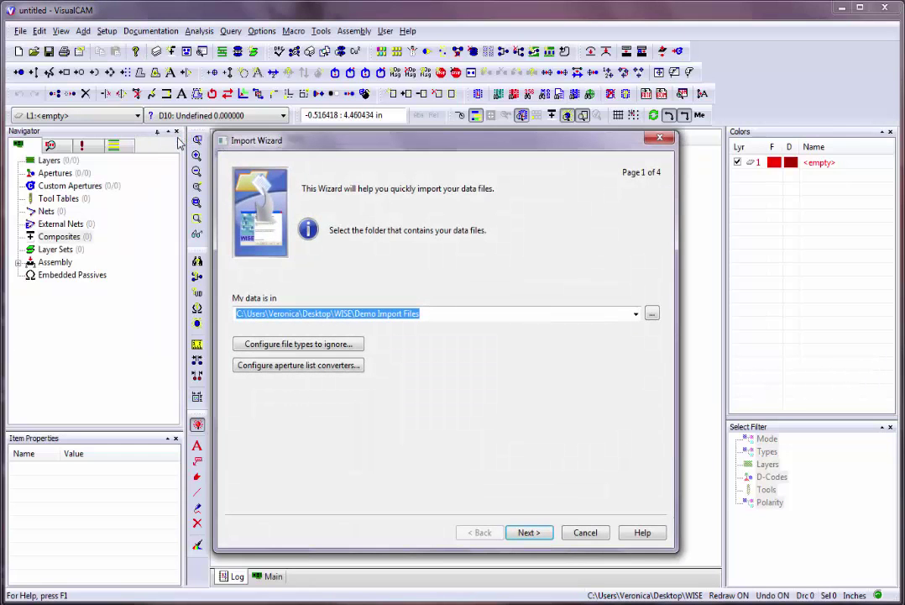
{"action": "left_click_drag", "start_coordinate": [404, 148], "coordinate": [424, 148]}
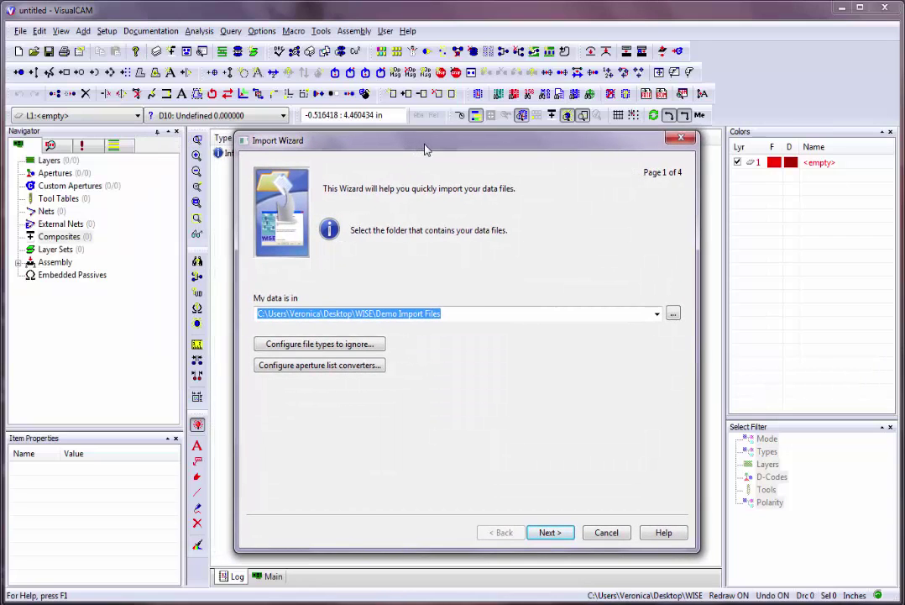
{"action": "mouse_move", "coordinate": [234, 231]}
{"action": "left_mouse_down"}
{"action": "mouse_move", "coordinate": [289, 238]}
{"action": "mouse_move", "coordinate": [242, 230]}
{"action": "left_mouse_up"}
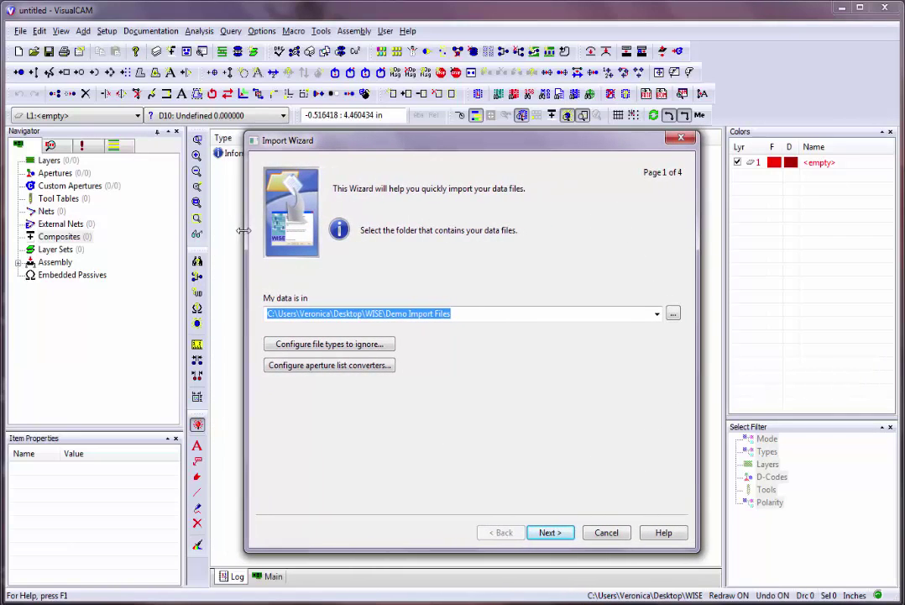
{"action": "mouse_move", "coordinate": [698, 253]}
{"action": "left_mouse_down"}
{"action": "mouse_move", "coordinate": [734, 255]}
{"action": "mouse_move", "coordinate": [689, 253]}
{"action": "mouse_move", "coordinate": [700, 252]}
{"action": "left_mouse_up"}
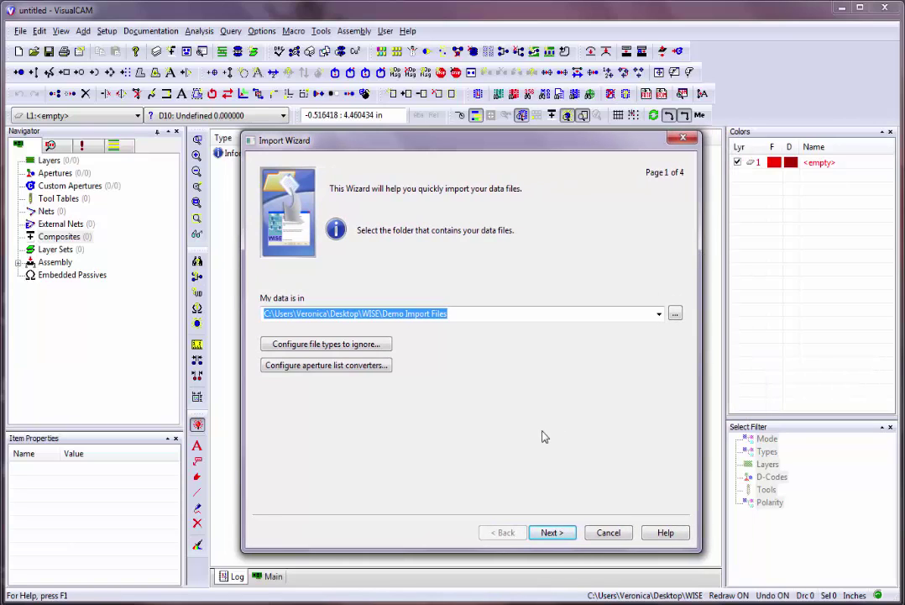
{"action": "left_click_drag", "start_coordinate": [452, 552], "coordinate": [452, 559]}
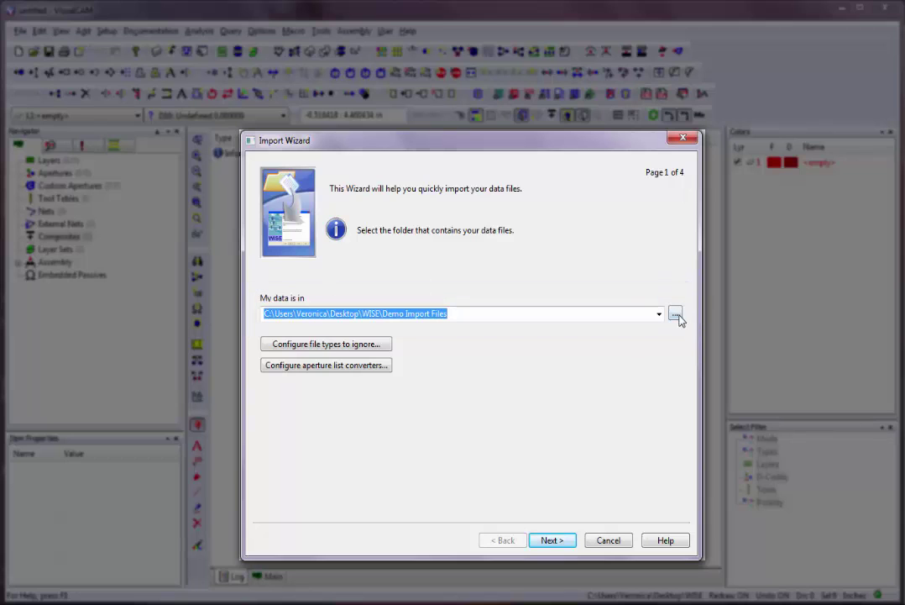
Step: Browse for the folder with the data files and choose Demo Import Files in the WISE folder
{"action": "left_click", "coordinate": [676, 315]}
{"action": "left_click_drag", "start_coordinate": [562, 347], "coordinate": [562, 363]}
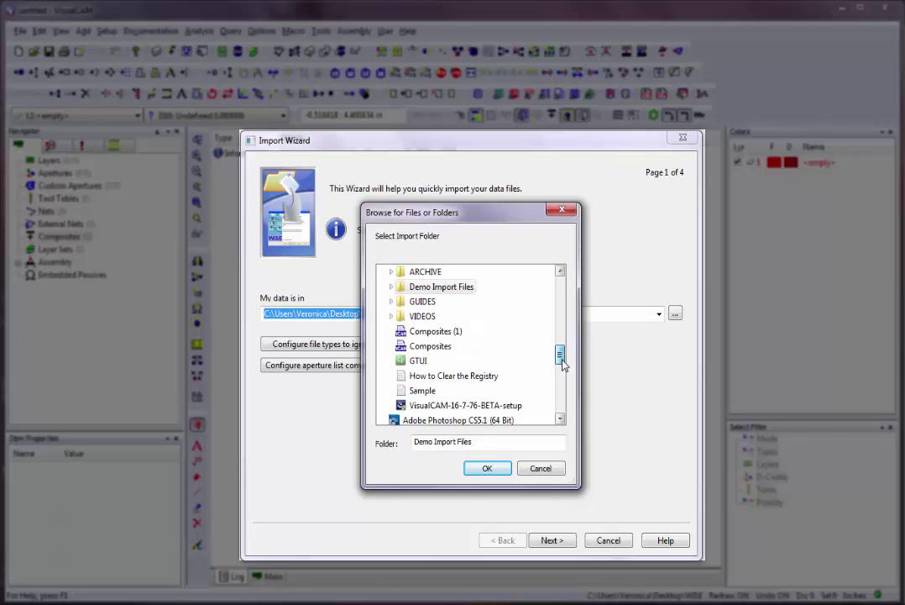
{"action": "left_click", "coordinate": [391, 287]}
{"action": "left_click_drag", "start_coordinate": [559, 275], "coordinate": [560, 342]}
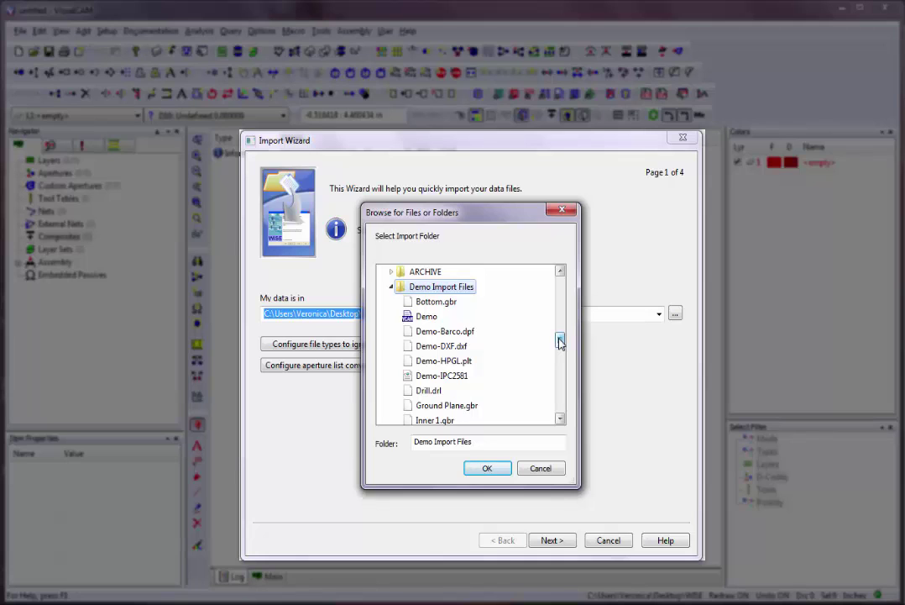
{"action": "left_click", "coordinate": [483, 470]}
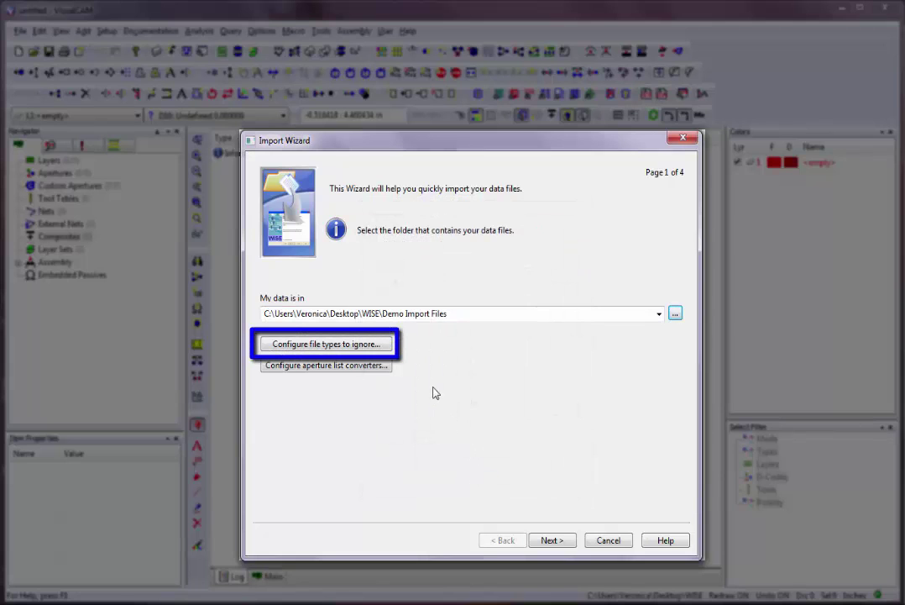
Step: Review the full list of file extensions that the import wizard is configured to ignore
{"action": "left_click", "coordinate": [387, 346]}
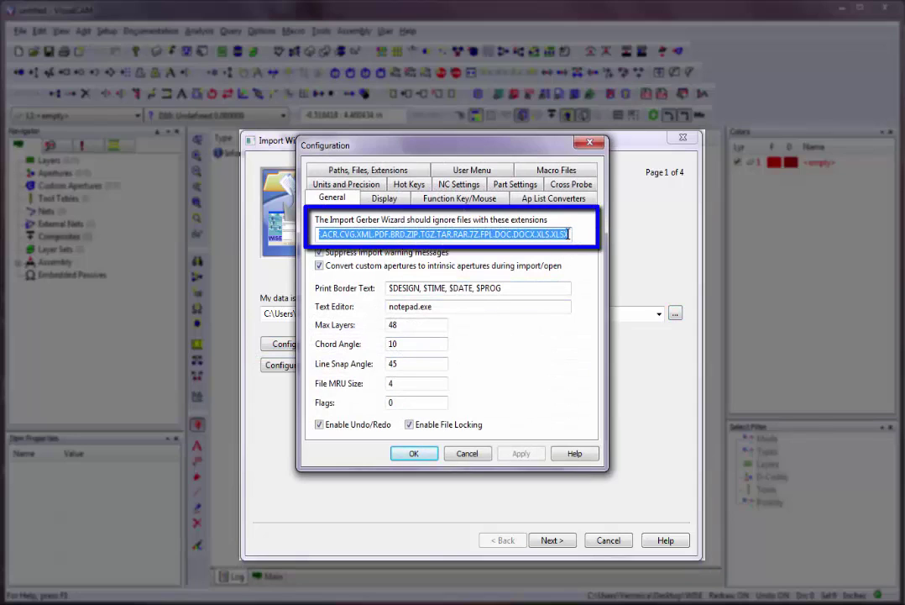
{"action": "left_click", "coordinate": [569, 234]}
{"action": "key", "text": "Home"}
{"action": "key", "text": "Right"}
{"action": "key", "text": "Right"}
{"action": "key", "text": "Right"}
{"action": "key", "text": "Right"}
{"action": "key", "text": "Right"}
{"action": "key", "text": "Right"}
{"action": "key", "text": "Right"}
{"action": "key", "text": "Right"}
{"action": "key", "text": "Right"}
{"action": "key", "text": "Right"}
{"action": "key", "text": "Right"}
{"action": "key", "text": "Right"}
{"action": "key", "text": "Right"}
{"action": "key", "text": "Right"}
{"action": "key", "text": "Right"}
{"action": "key", "text": "Right"}
{"action": "key", "text": "Right"}
{"action": "key", "text": "Right"}
{"action": "key", "text": "Right"}
{"action": "key", "text": "Right"}
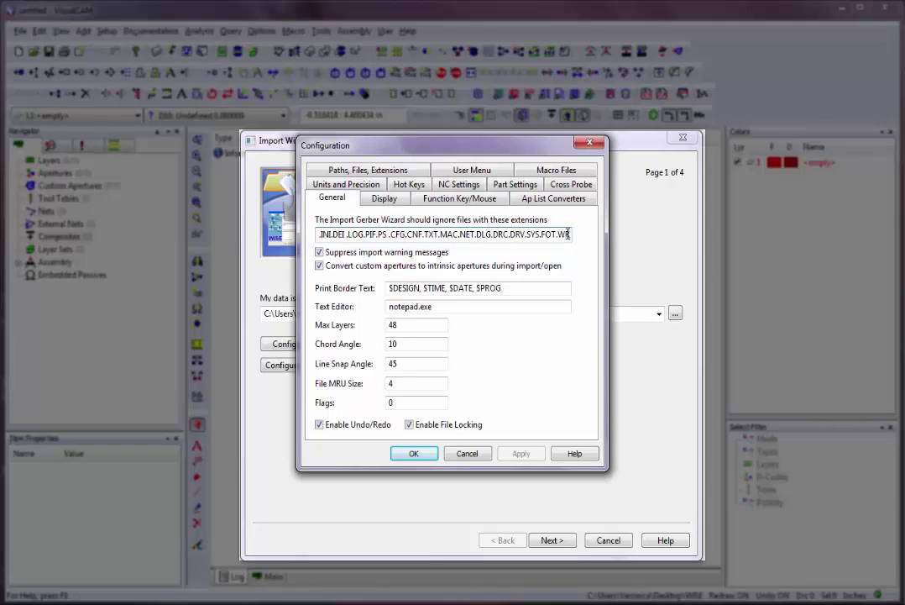
{"action": "key", "text": "Right"}
{"action": "key", "text": "Right"}
{"action": "key", "text": "Right"}
{"action": "key", "text": "Right"}
{"action": "key", "text": "Right"}
{"action": "key", "text": "Right"}
{"action": "key", "text": "Right"}
{"action": "key", "text": "Right"}
{"action": "key", "text": "Right"}
{"action": "key", "text": "Right"}
{"action": "key", "text": "Right"}
{"action": "key", "text": "Right"}
{"action": "key", "text": "Right"}
{"action": "key", "text": "Right"}
{"action": "key", "text": "Right"}
{"action": "key", "text": "Right"}
{"action": "key", "text": "Right"}
{"action": "key", "text": "Right"}
{"action": "key", "text": "Right"}
{"action": "key", "text": "Right"}
{"action": "key", "text": "Right"}
{"action": "key", "text": "Right"}
{"action": "key", "text": "Right"}
{"action": "key", "text": "Right"}
{"action": "key", "text": "Right"}
{"action": "key", "text": "Right"}
{"action": "key", "text": "Right"}
{"action": "key", "text": "Right"}
{"action": "key", "text": "Right"}
{"action": "key", "text": "Right"}
{"action": "key", "text": "Right"}
{"action": "key", "text": "Right"}
{"action": "key", "text": "Right"}
{"action": "key", "text": "Right"}
{"action": "key", "text": "Right"}
{"action": "key", "text": "Right"}
{"action": "key", "text": "Right"}
{"action": "key", "text": "Right"}
{"action": "key", "text": "Right"}
{"action": "key", "text": "Right"}
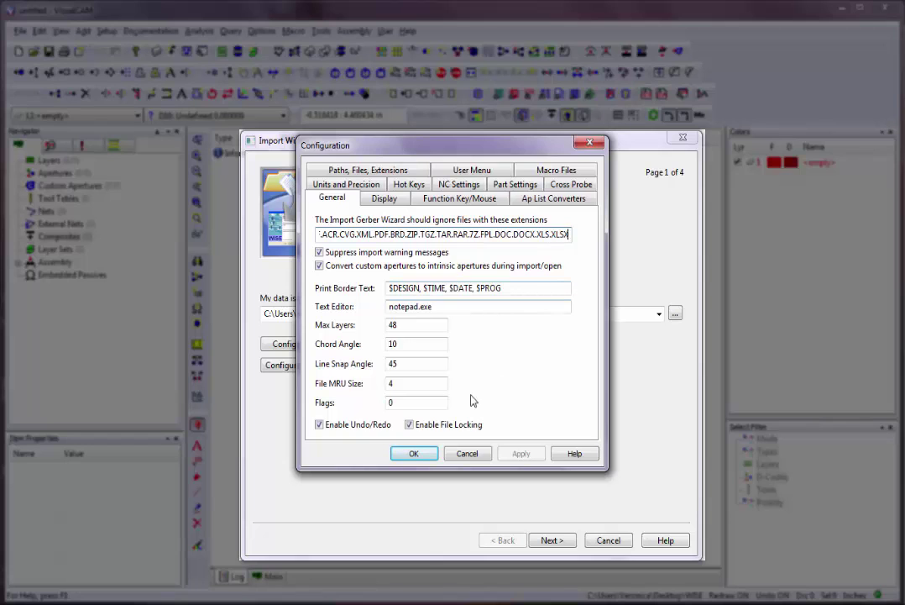
{"action": "left_click", "coordinate": [414, 453]}
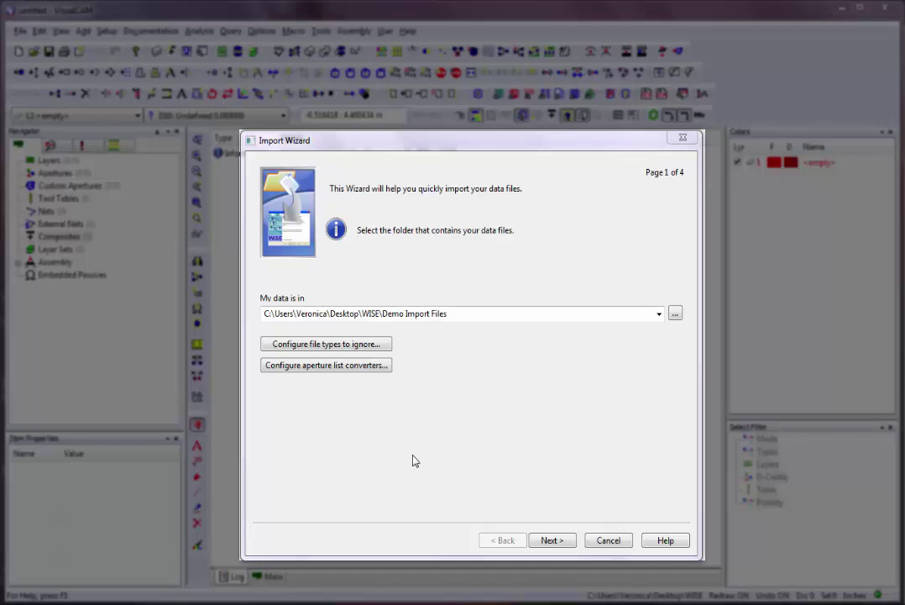
Step: Review the list of configured aperture list converters from beginning to end
{"action": "left_click", "coordinate": [389, 366]}
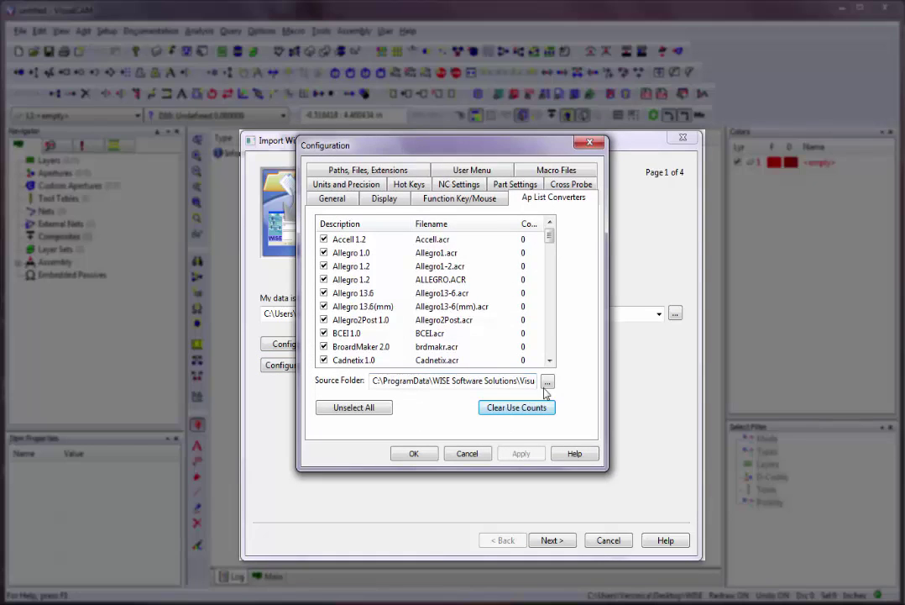
{"action": "left_click_drag", "start_coordinate": [552, 247], "coordinate": [554, 363]}
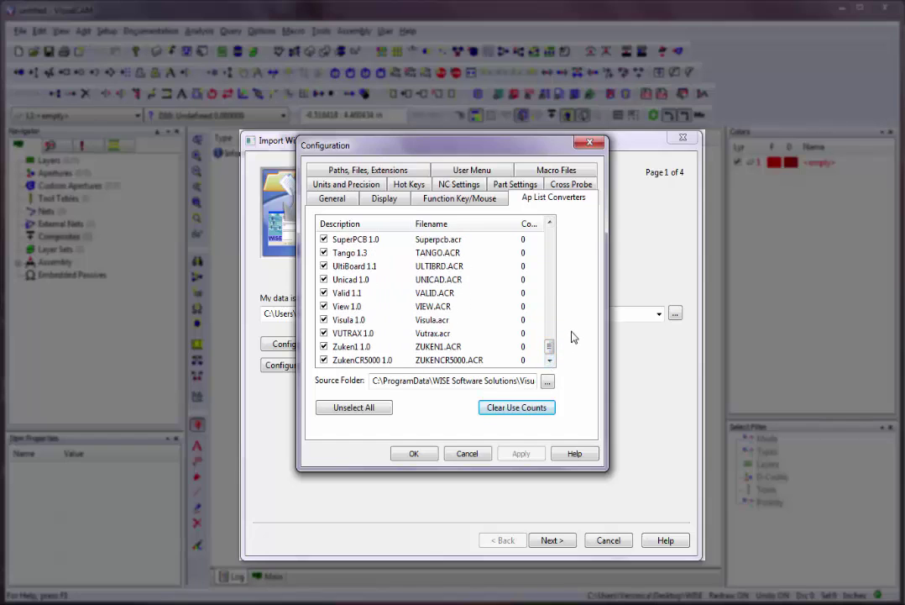
{"action": "left_click", "coordinate": [414, 455]}
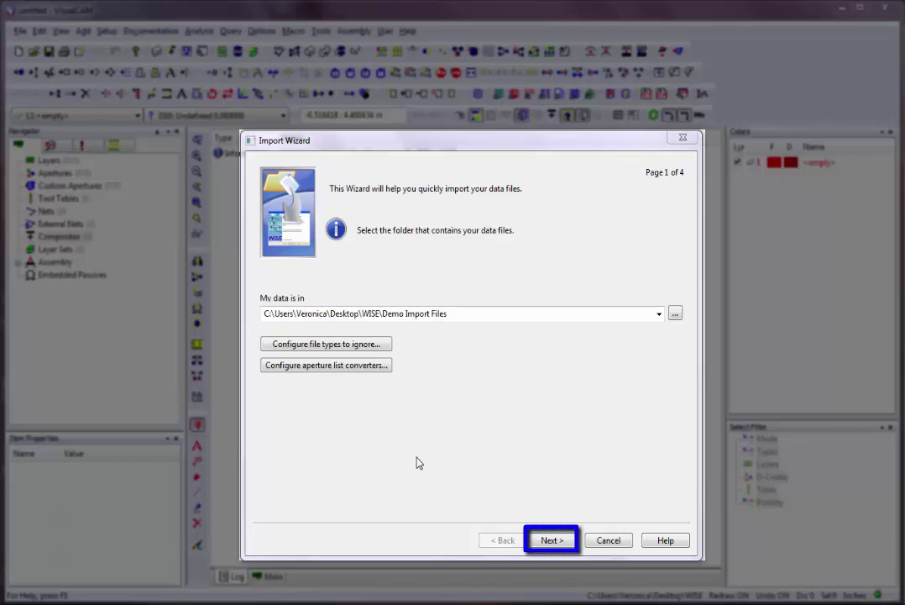
Step: Advance to the wizard's file selection page and sort the file list by file type and again by filename
{"action": "left_click", "coordinate": [570, 542]}
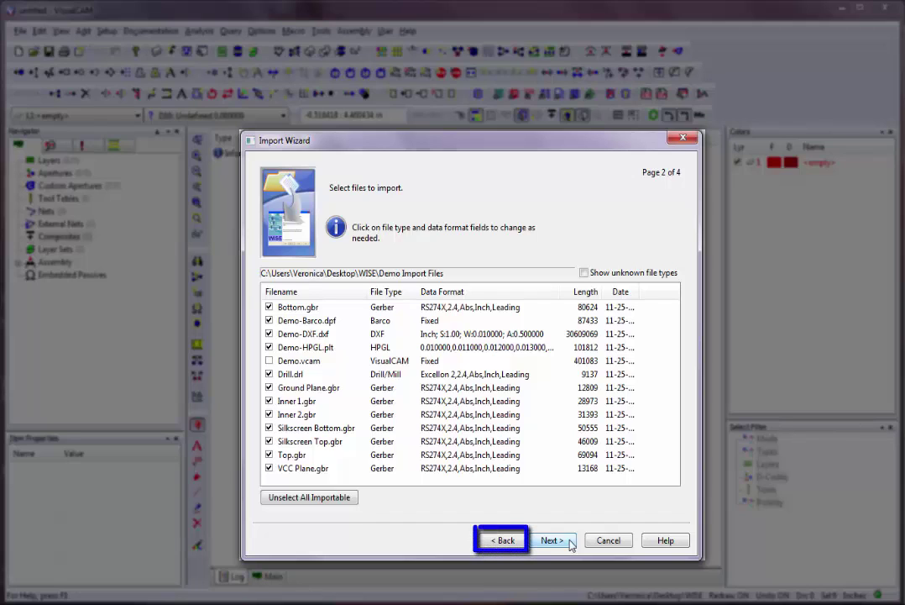
{"action": "left_click", "coordinate": [514, 542]}
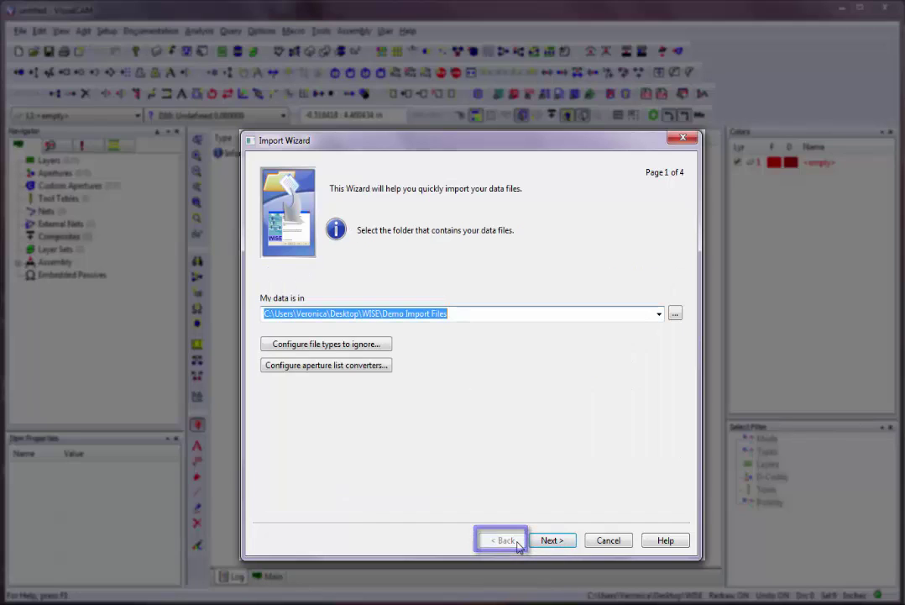
{"action": "left_click", "coordinate": [569, 541]}
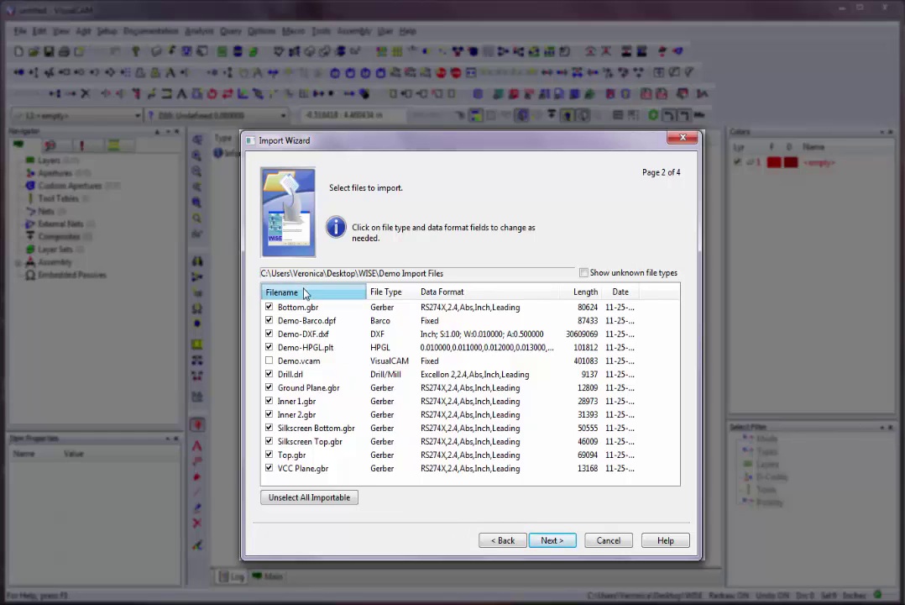
{"action": "left_click", "coordinate": [391, 292]}
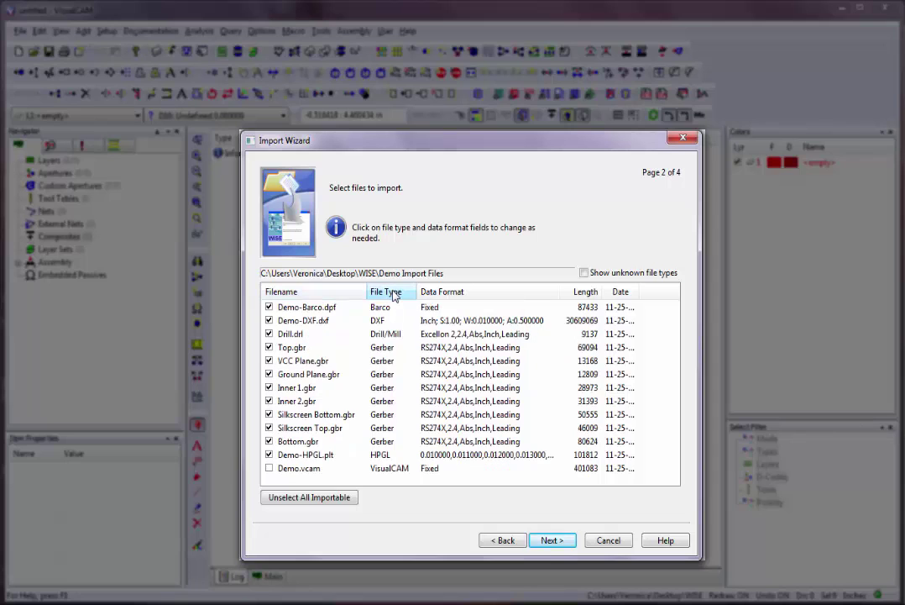
{"action": "left_click", "coordinate": [328, 294]}
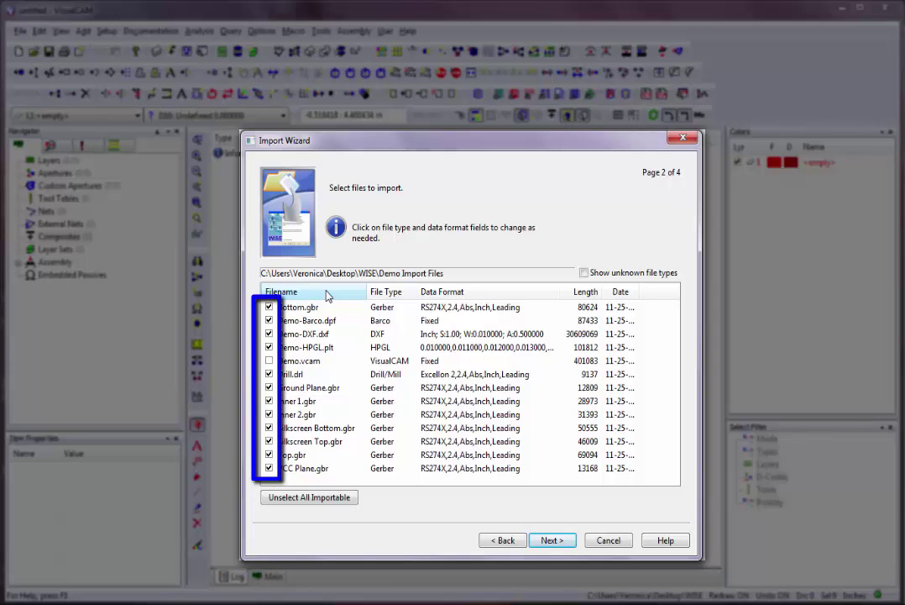
Step: Exclude Bottom.gbr, Demo-Barco.dpf and Demo-DXF.dxf from the import, and unselect all remaining importable files
{"action": "left_click", "coordinate": [270, 307]}
{"action": "left_click", "coordinate": [270, 321]}
{"action": "left_click", "coordinate": [270, 334]}
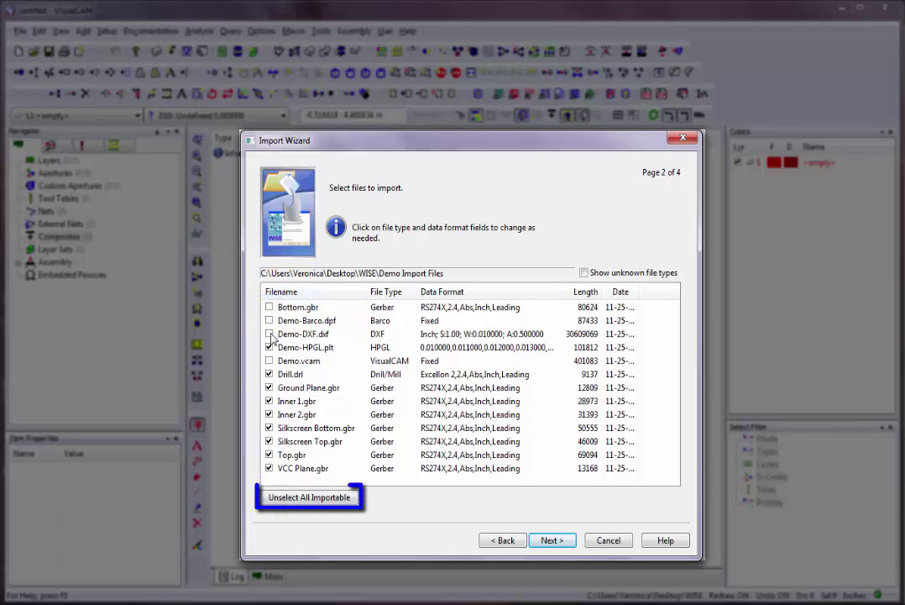
{"action": "left_click", "coordinate": [309, 498]}
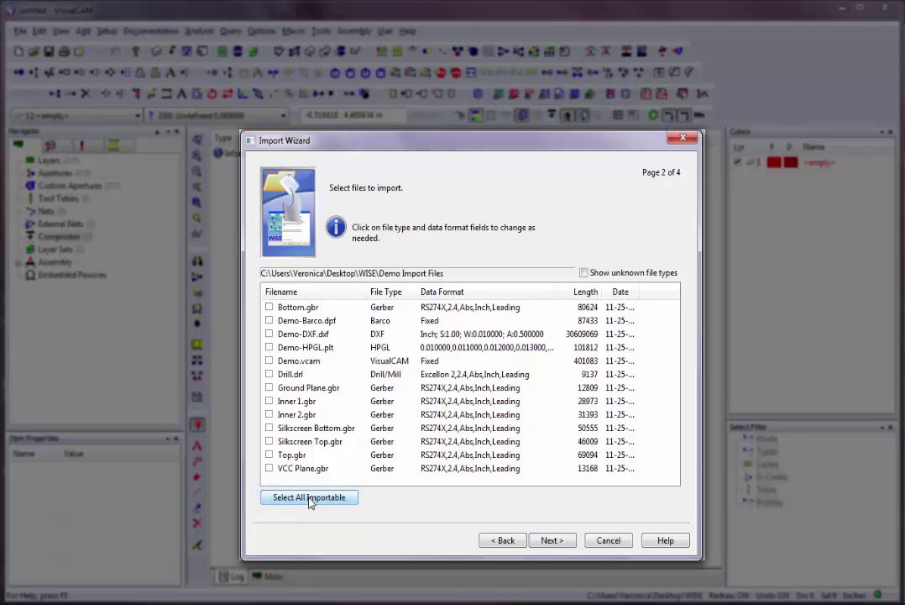
Step: Include VCC Plane.gbr and Silkscreen Top.gbr individually, and select all importable files
{"action": "left_click", "coordinate": [269, 468]}
{"action": "left_click", "coordinate": [268, 441]}
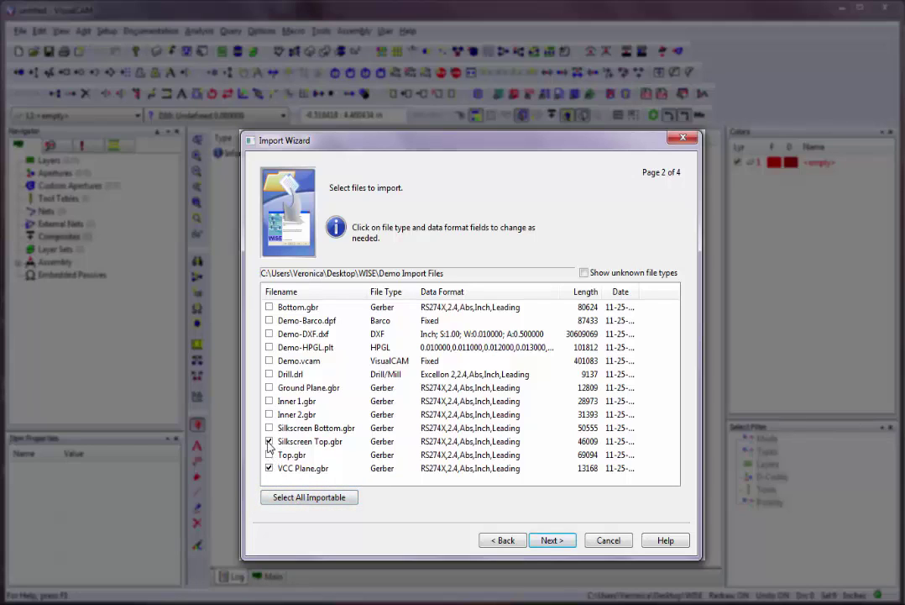
{"action": "left_click", "coordinate": [287, 498]}
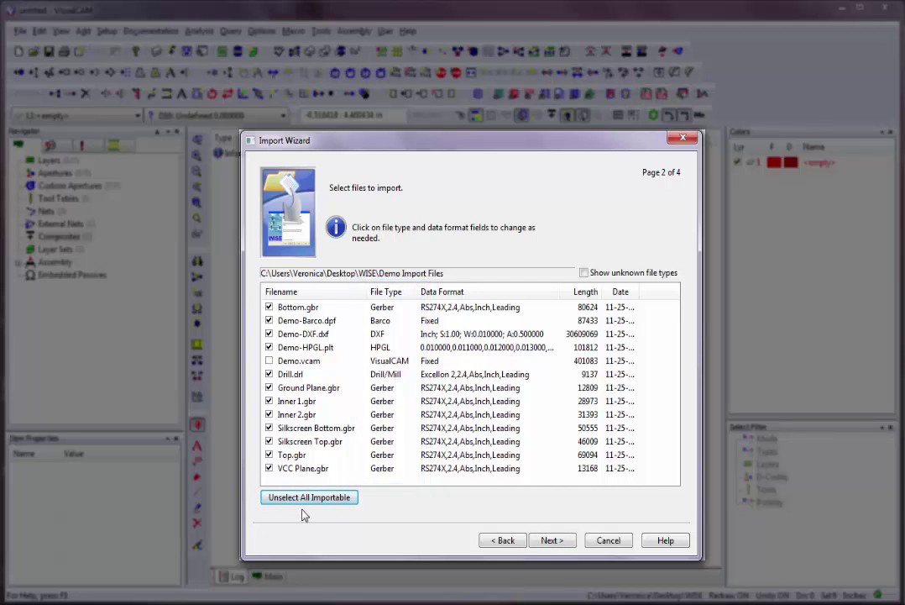
Step: Sort the files by type with unknown file types shown, and check the type choices for Demo-IPC2581.xml
{"action": "left_click", "coordinate": [404, 294]}
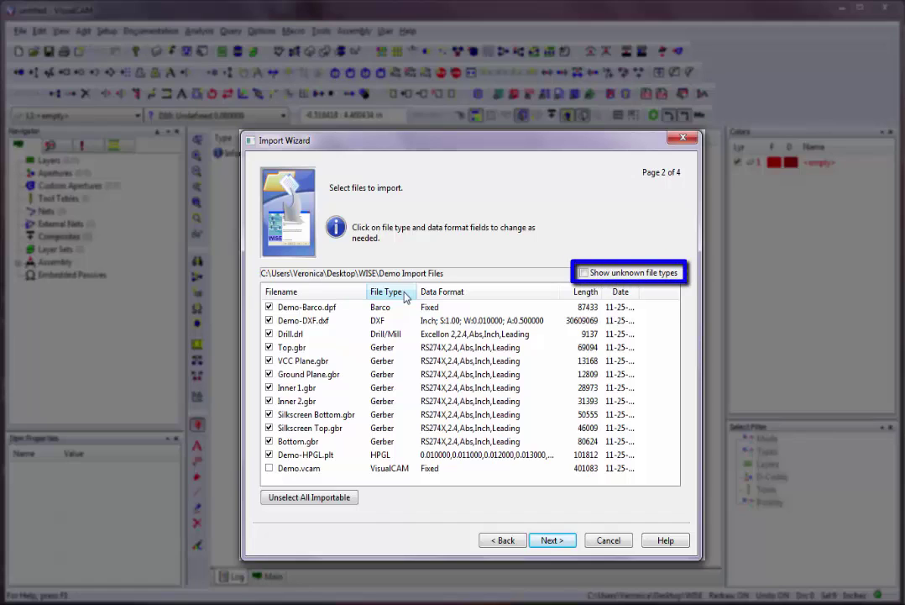
{"action": "left_click", "coordinate": [584, 273]}
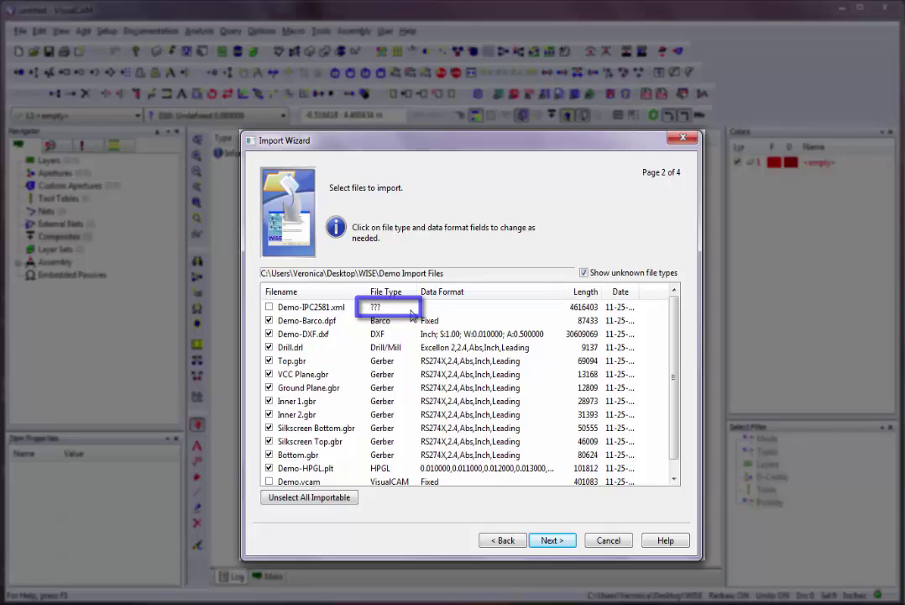
{"action": "left_click", "coordinate": [408, 314]}
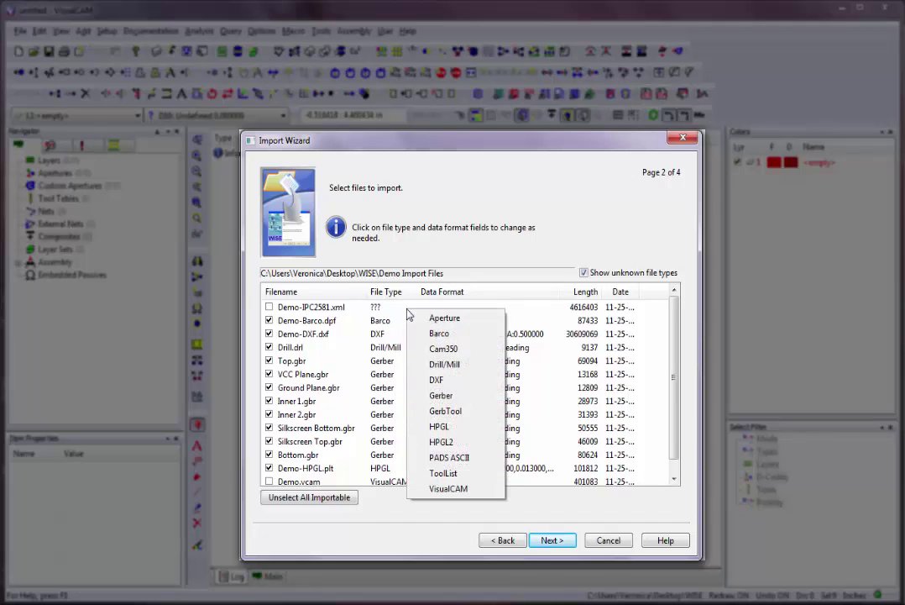
{"action": "left_click", "coordinate": [458, 255]}
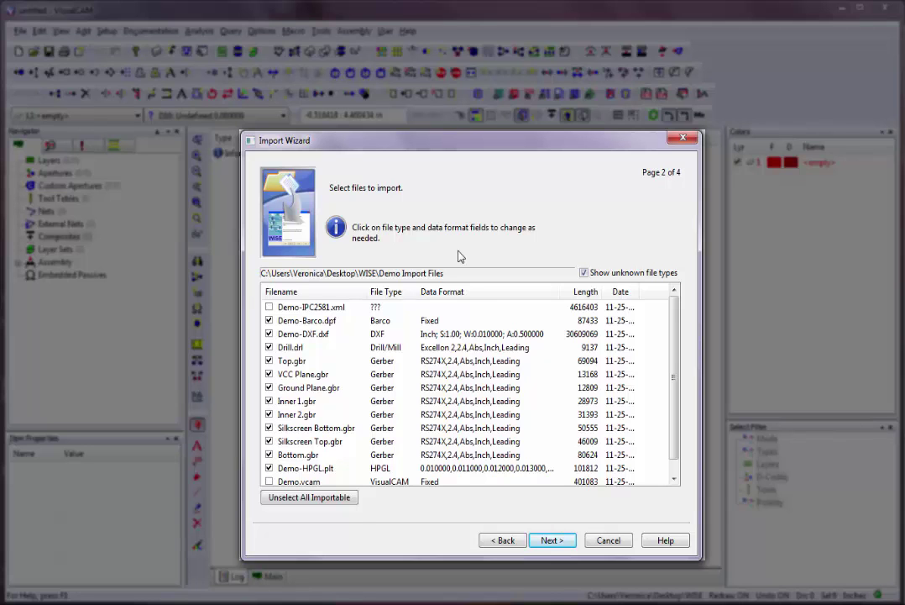
Step: Open the Gerber data format settings of Top.gbr and examine the board size range and dialect options
{"action": "left_click", "coordinate": [459, 361]}
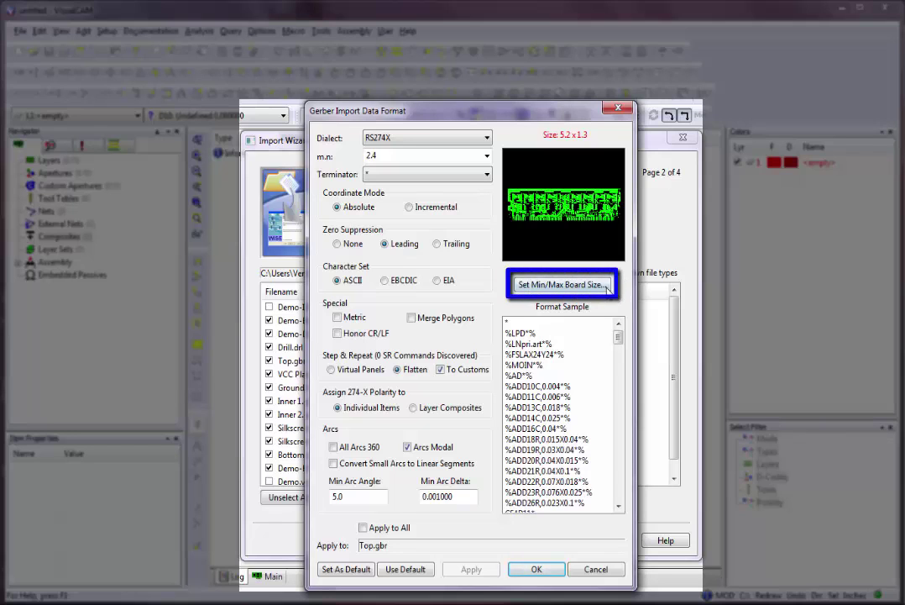
{"action": "left_click", "coordinate": [606, 286]}
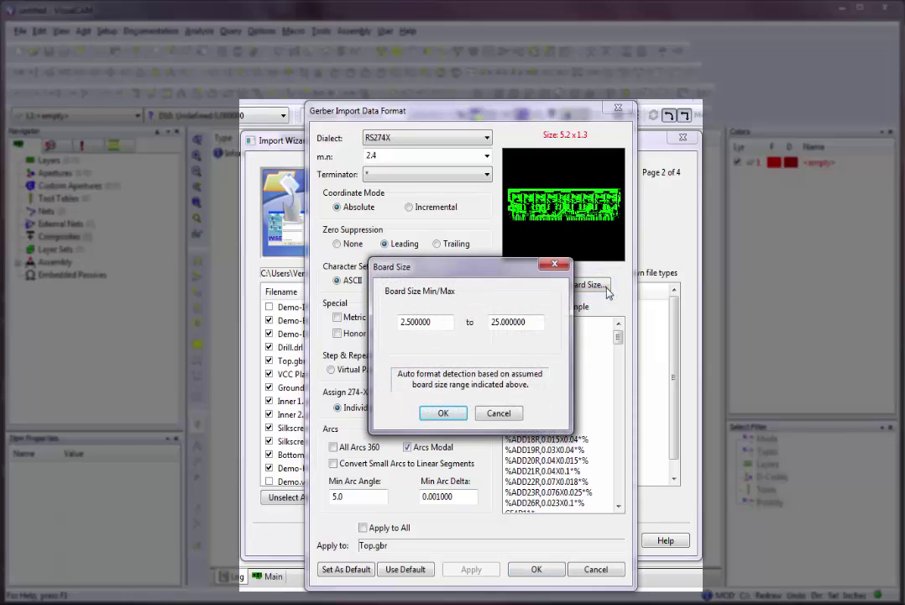
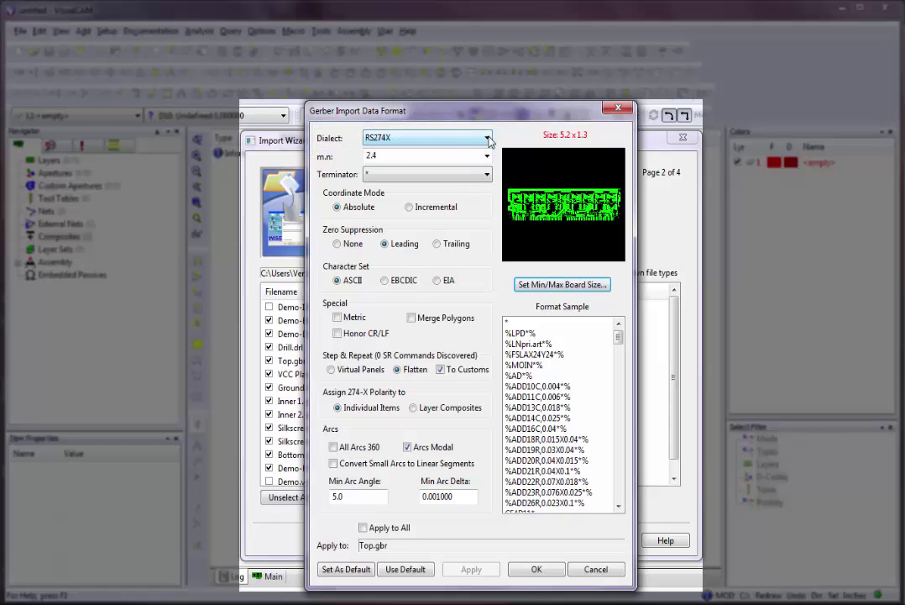
{"action": "left_click", "coordinate": [487, 139]}
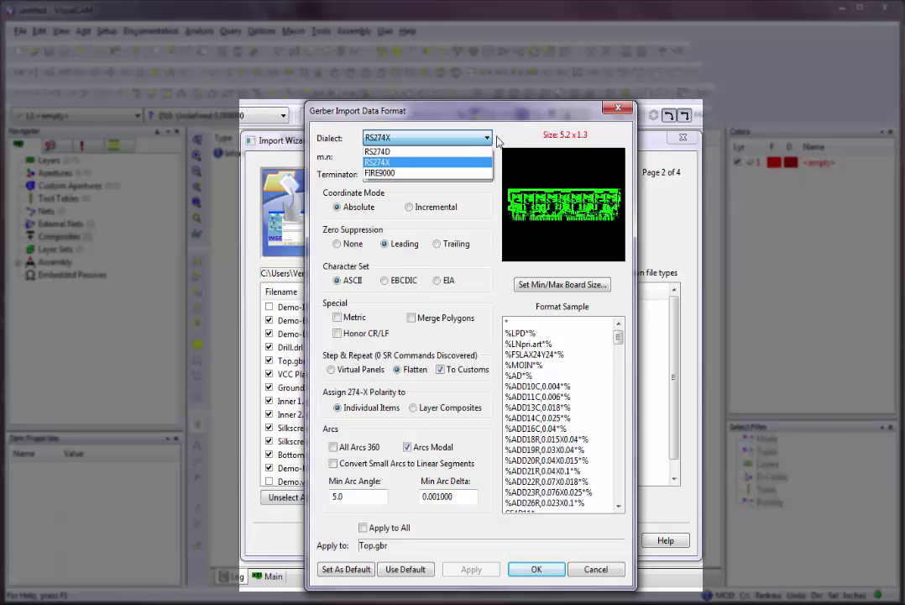
{"action": "left_click", "coordinate": [489, 139]}
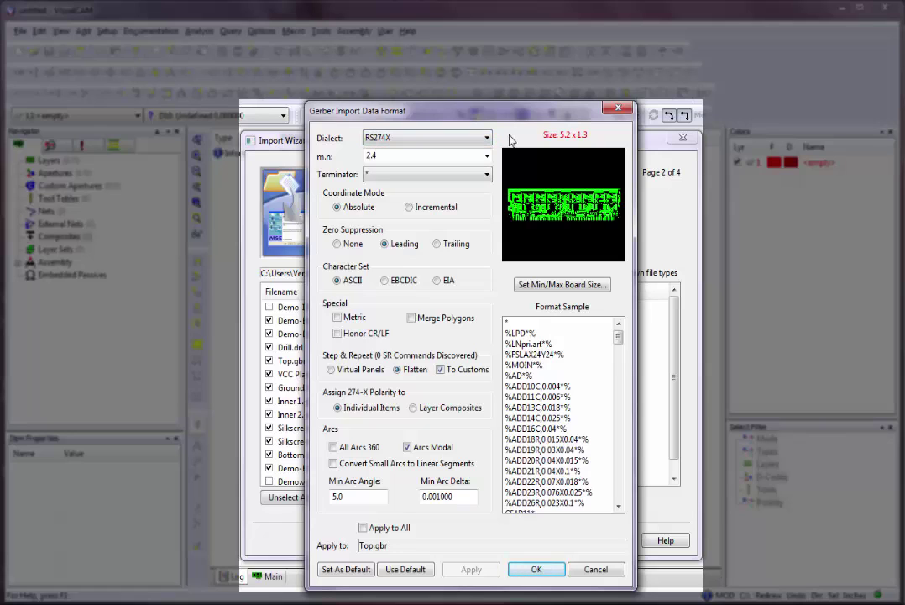
Step: Assign the 274-X polarity to Layer Composites, enable All Arcs 360 and disable Arcs Modal for Top.gbr
{"action": "left_click", "coordinate": [487, 157]}
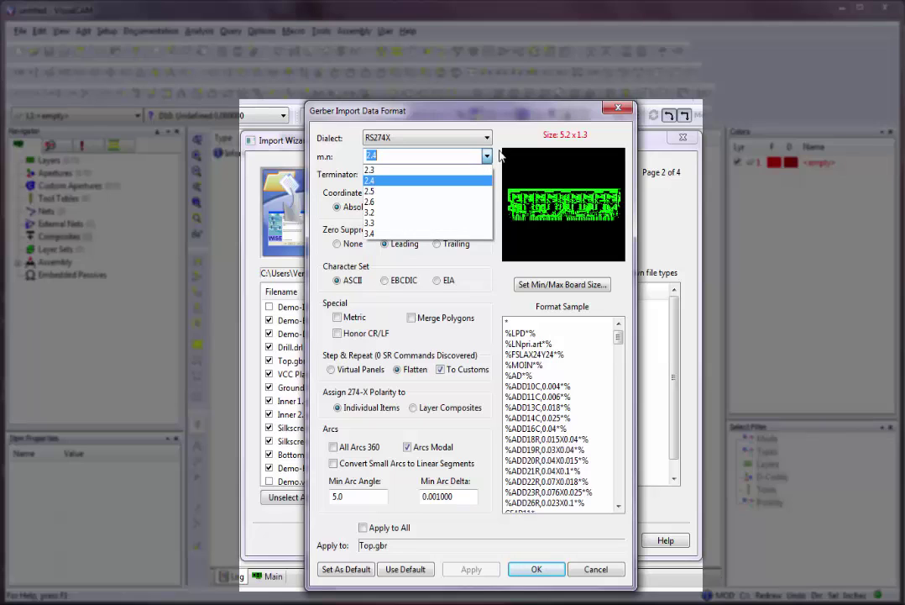
{"action": "left_click", "coordinate": [501, 155]}
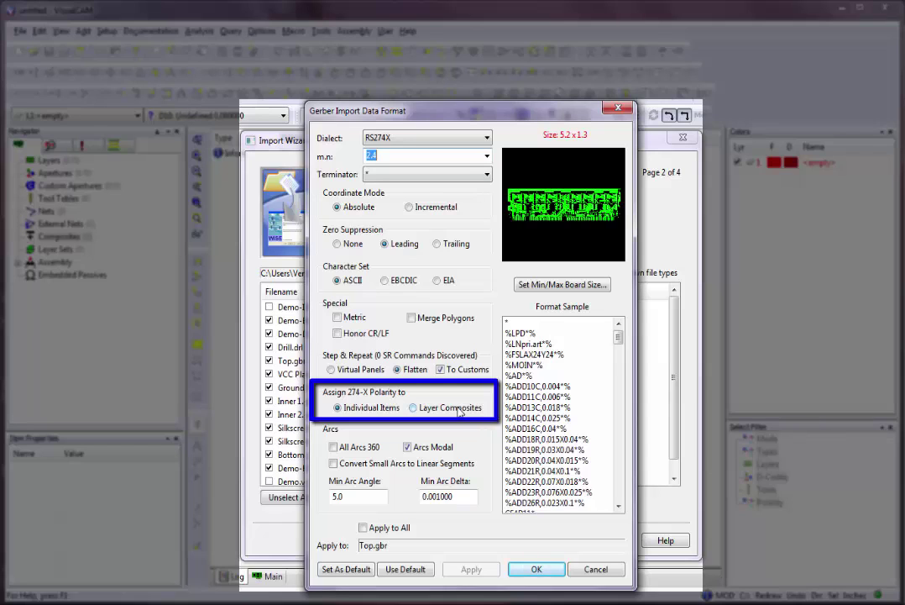
{"action": "left_click", "coordinate": [413, 409]}
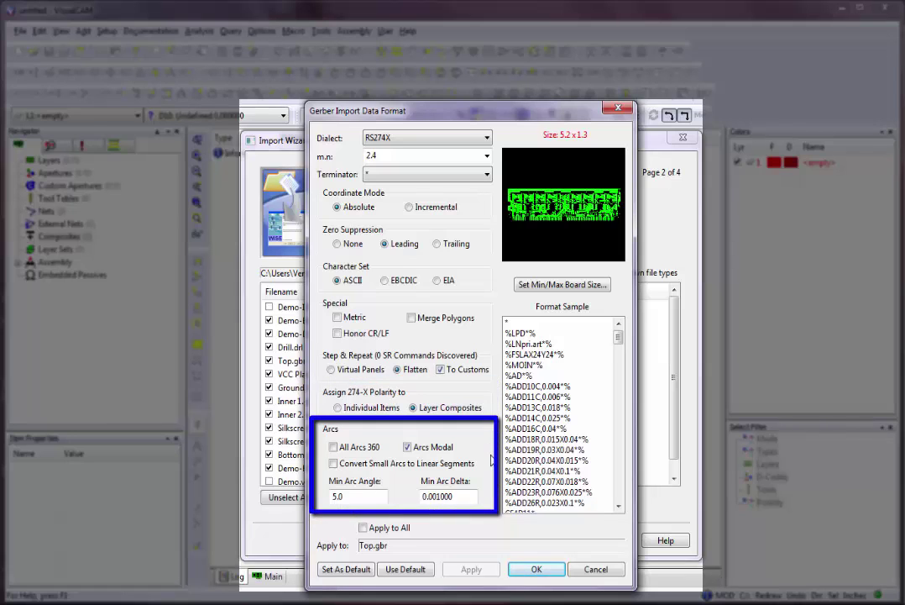
{"action": "left_click", "coordinate": [334, 446]}
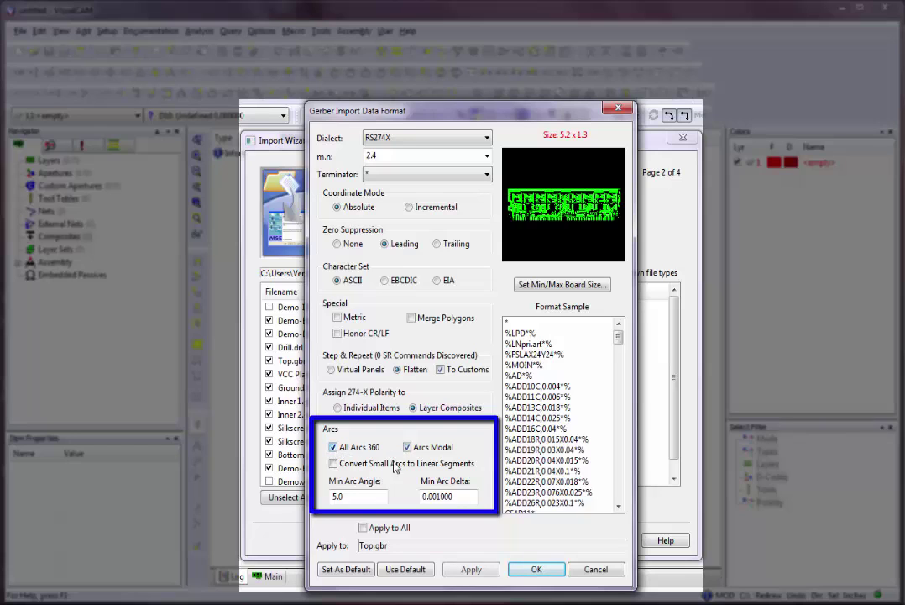
{"action": "left_click", "coordinate": [408, 447]}
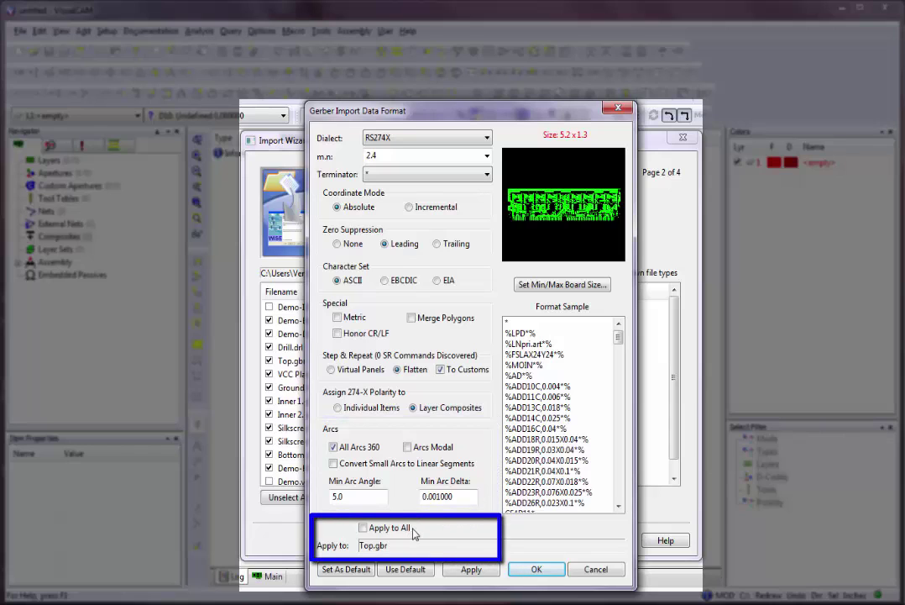
Step: Apply the Gerber data format settings to all Gerber files and accept them
{"action": "left_click", "coordinate": [363, 527]}
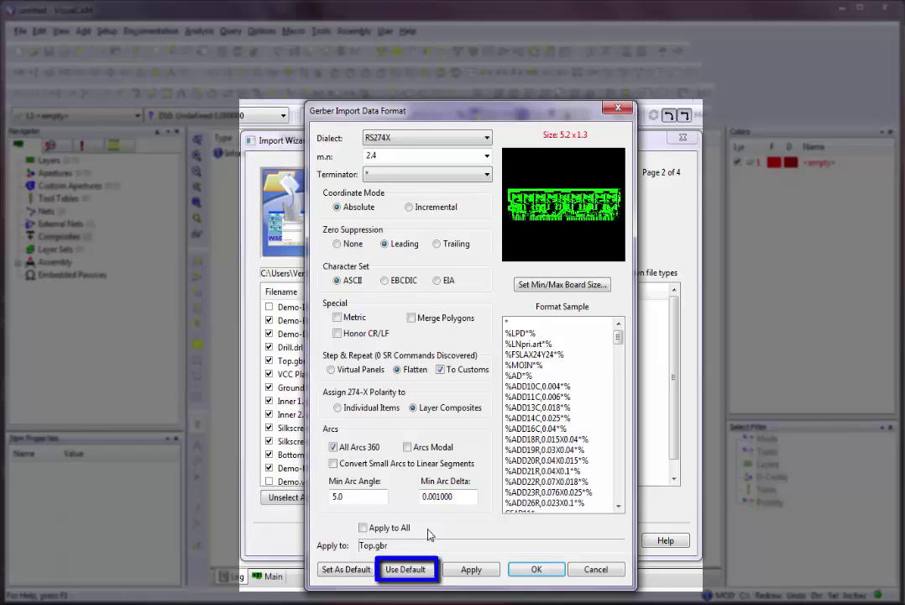
{"action": "left_click", "coordinate": [363, 529]}
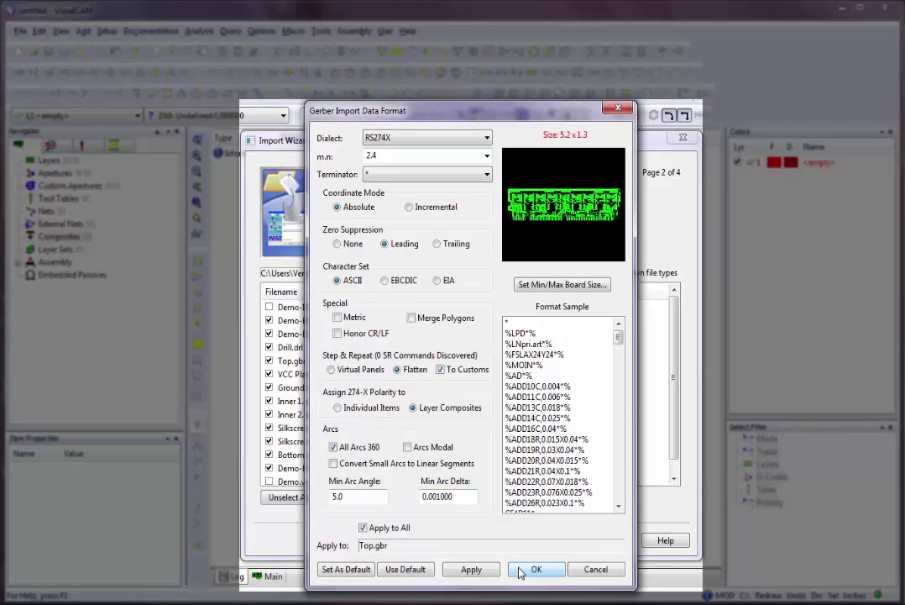
{"action": "left_click", "coordinate": [483, 571]}
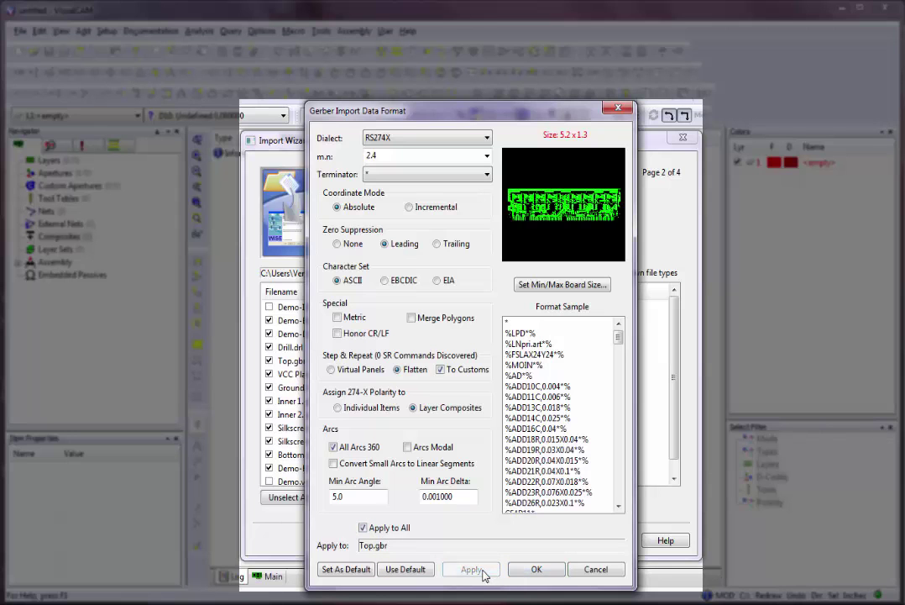
{"action": "left_click", "coordinate": [533, 570]}
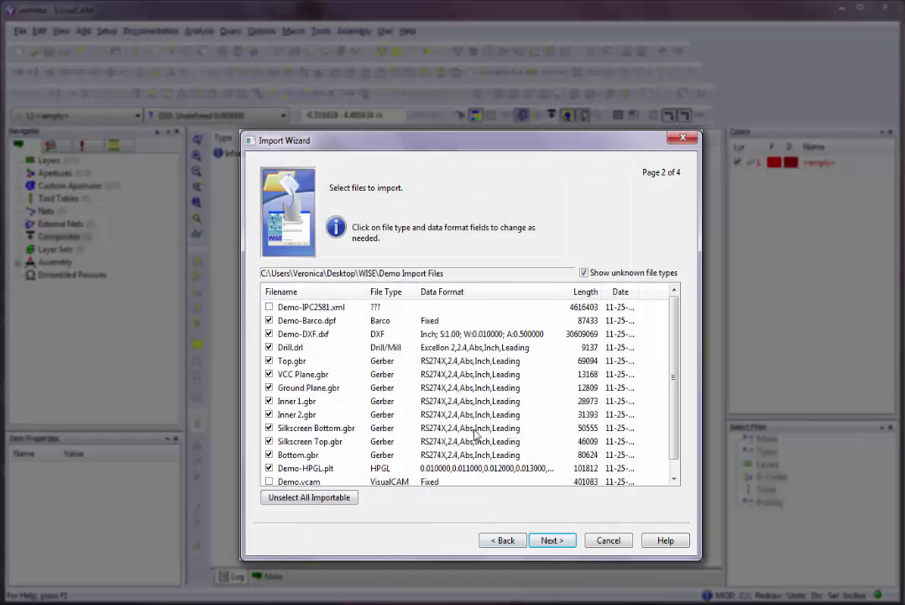
Step: Try the Aperture file type and its converter options for Drill.drl, and return the file type to Drill/Mill
{"action": "left_click", "coordinate": [386, 347]}
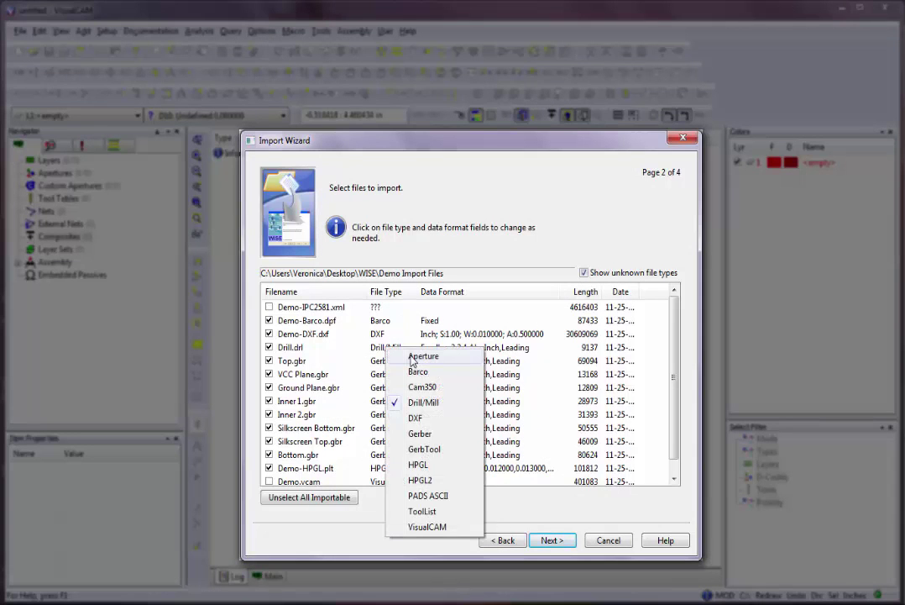
{"action": "left_click", "coordinate": [420, 356]}
{"action": "left_click", "coordinate": [436, 347]}
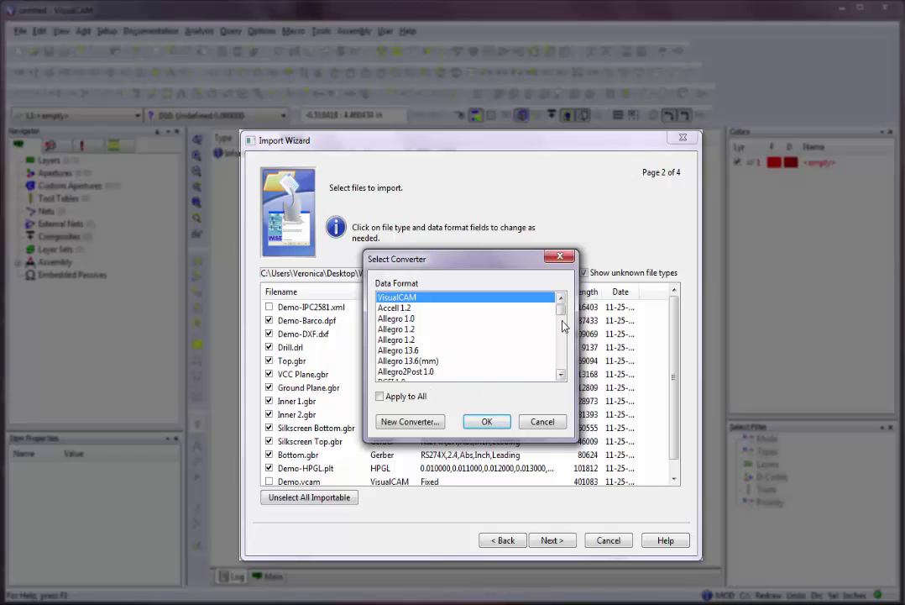
{"action": "left_click_drag", "start_coordinate": [562, 307], "coordinate": [583, 376]}
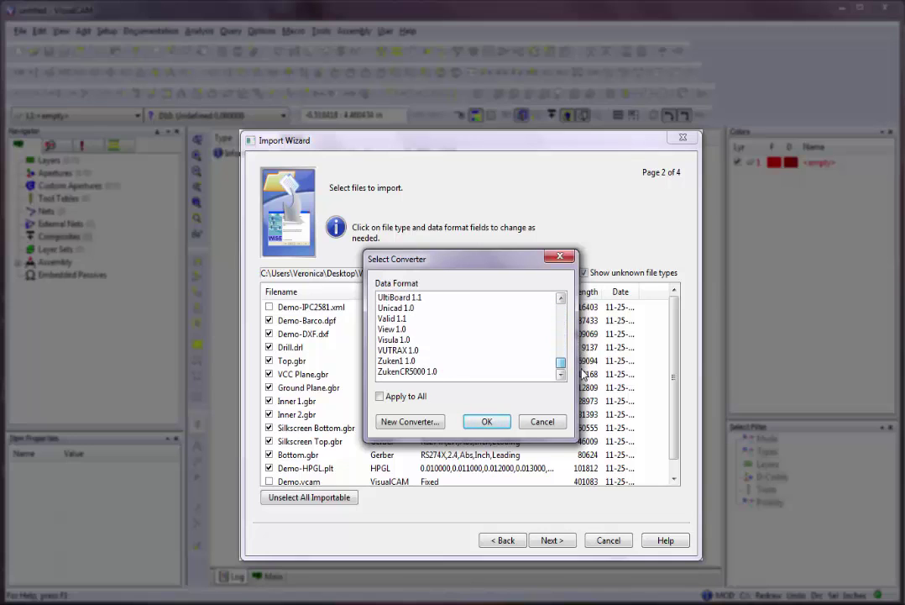
{"action": "left_click", "coordinate": [434, 423]}
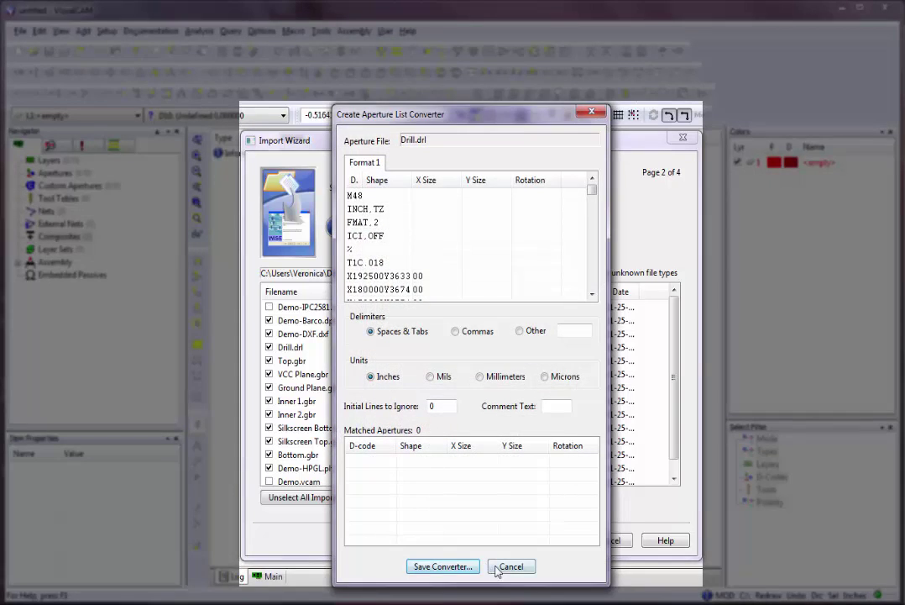
{"action": "left_click", "coordinate": [497, 568]}
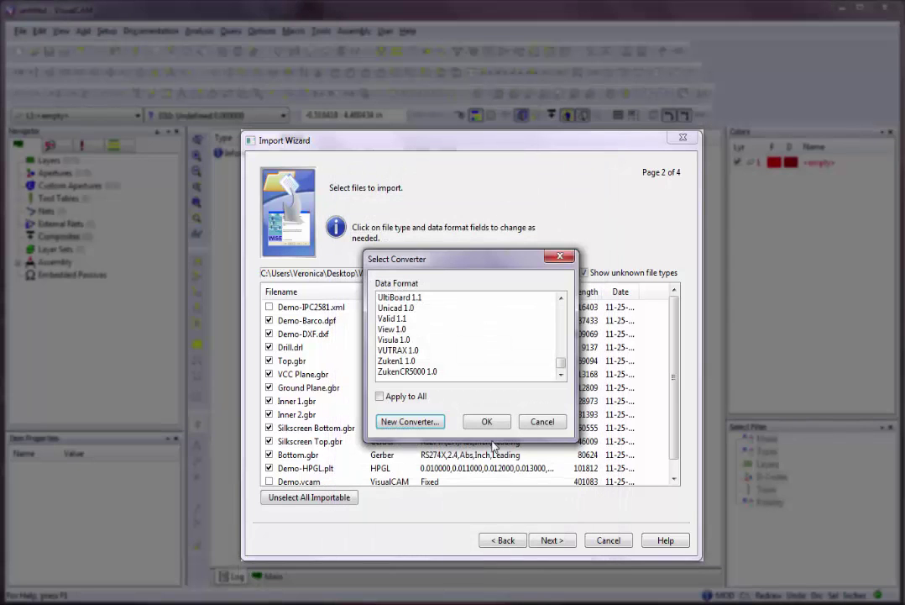
{"action": "left_click", "coordinate": [487, 422]}
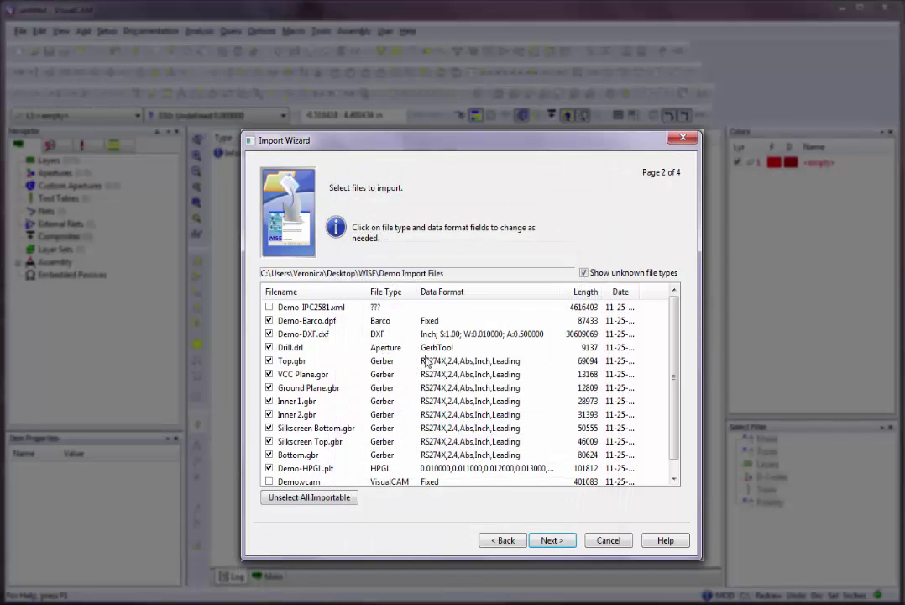
{"action": "left_click", "coordinate": [400, 348]}
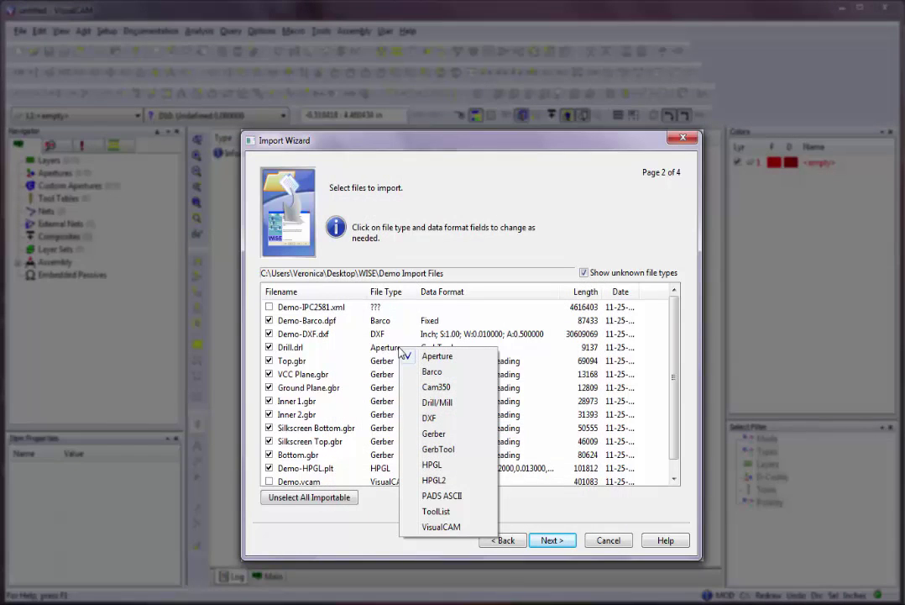
{"action": "left_click", "coordinate": [436, 402]}
Step: Open the NC data format settings of Drill.drl and examine the board size range, dialect and m.n options
{"action": "left_click", "coordinate": [456, 350]}
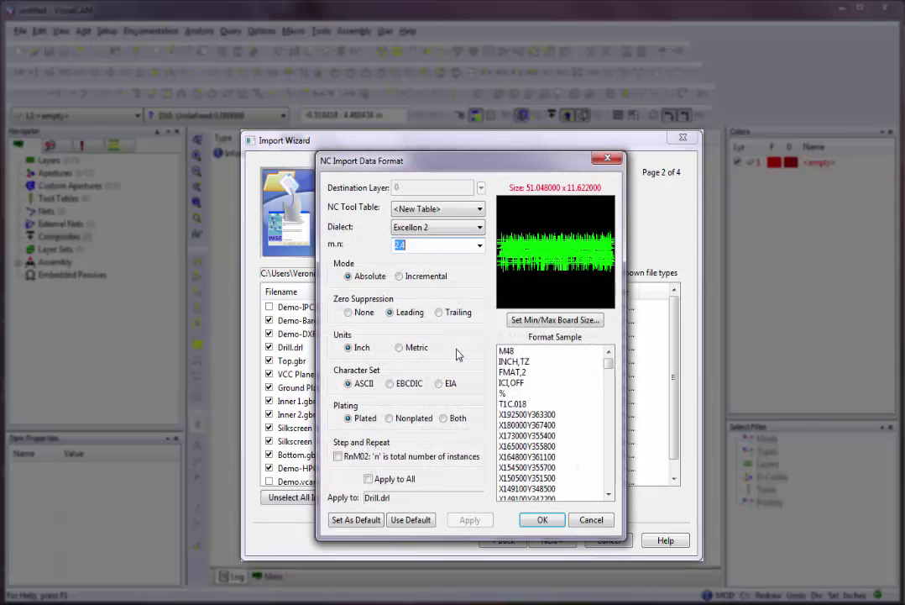
{"action": "left_click", "coordinate": [600, 321]}
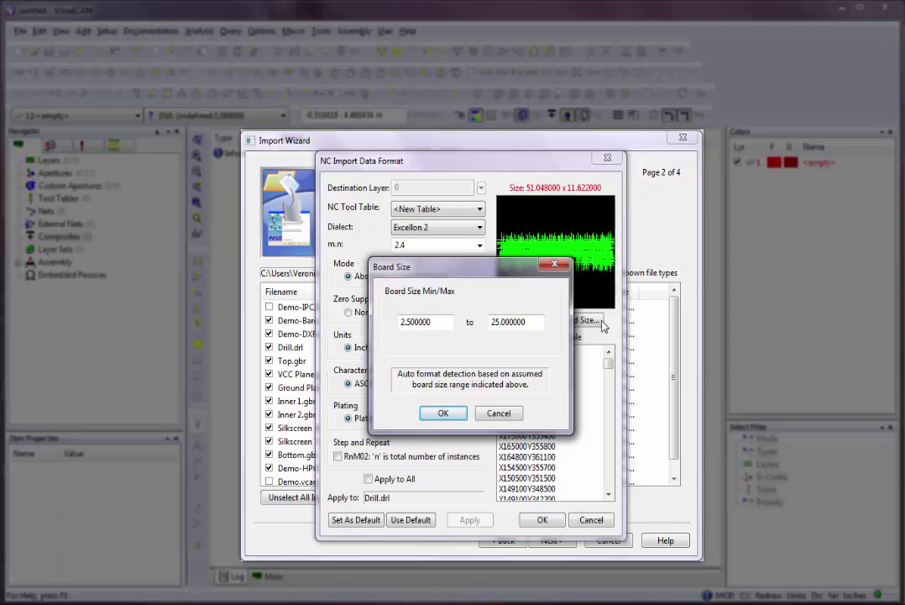
{"action": "left_click", "coordinate": [497, 413]}
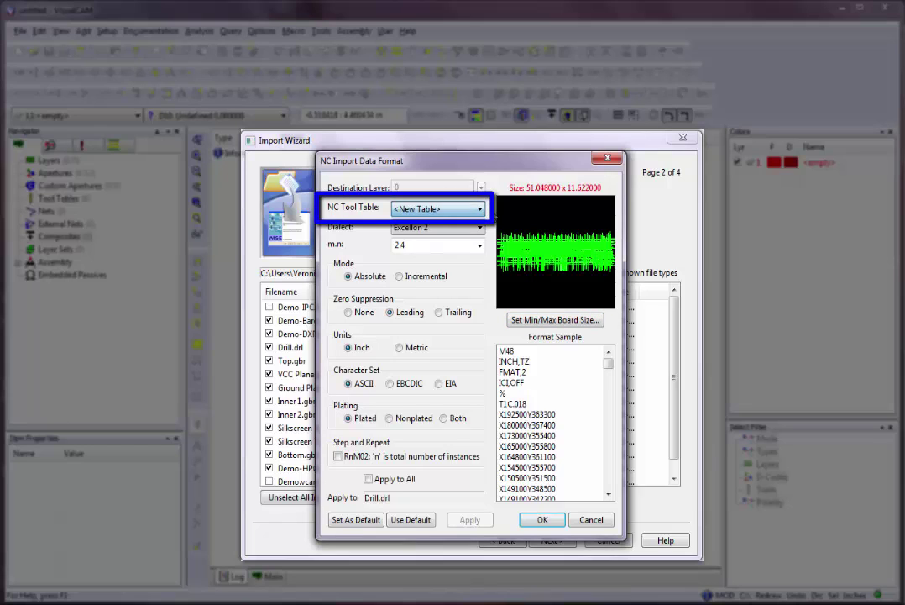
{"action": "left_click", "coordinate": [481, 227]}
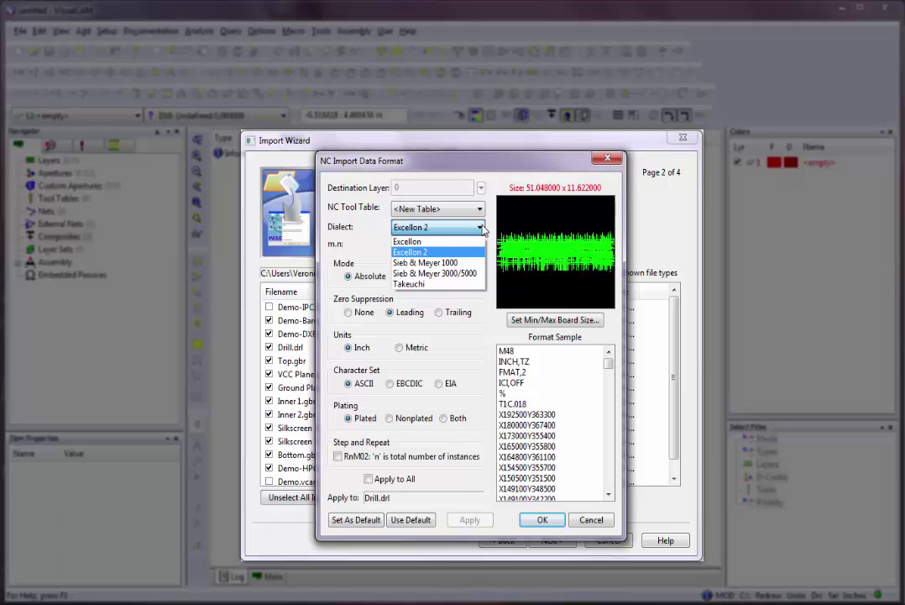
{"action": "left_click", "coordinate": [483, 230]}
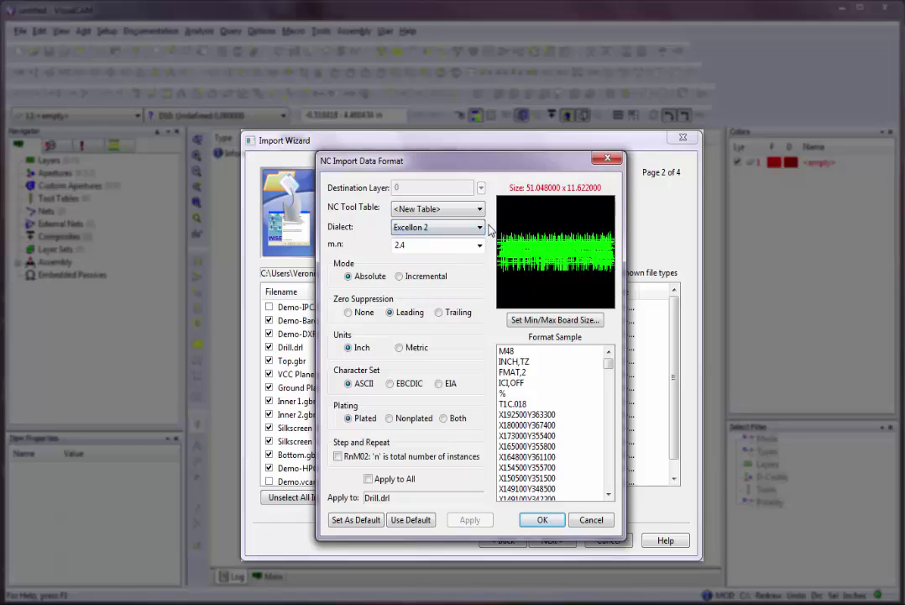
{"action": "left_click", "coordinate": [481, 244]}
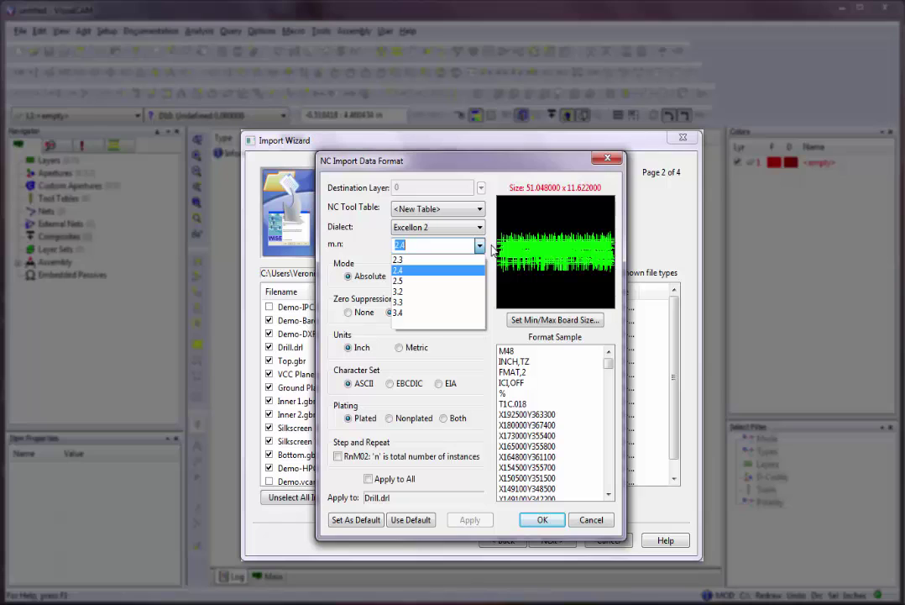
{"action": "left_click", "coordinate": [493, 250]}
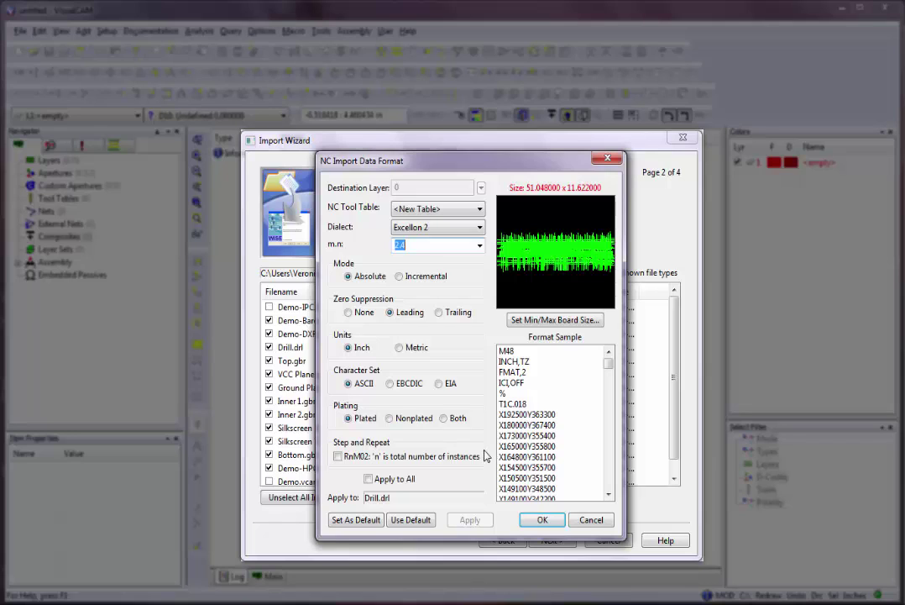
Step: Enable Apply to All for the NC data format, keep the plating as Plated, and accept the settings
{"action": "left_click", "coordinate": [451, 486]}
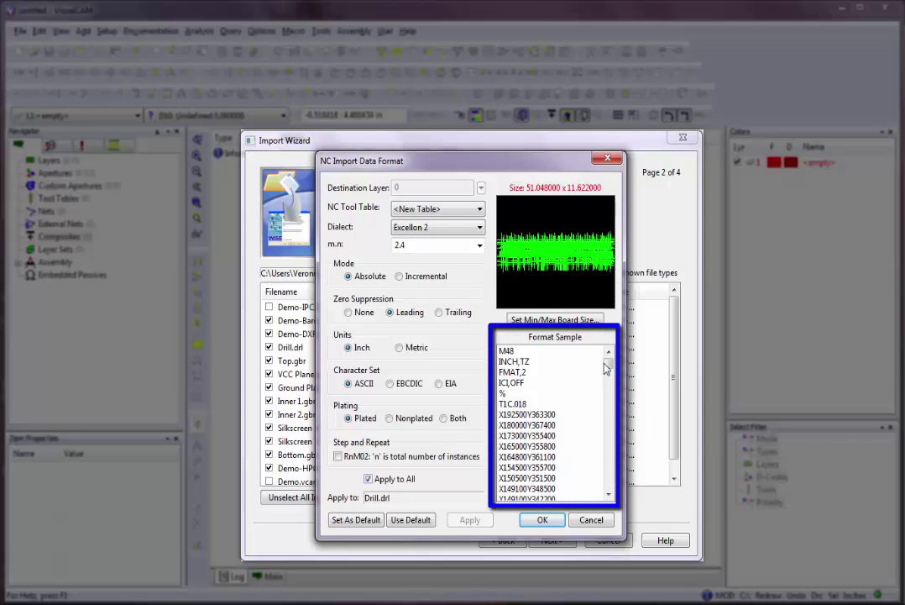
{"action": "mouse_move", "coordinate": [606, 367]}
{"action": "left_mouse_down"}
{"action": "mouse_move", "coordinate": [611, 495]}
{"action": "mouse_move", "coordinate": [608, 361]}
{"action": "left_mouse_up"}
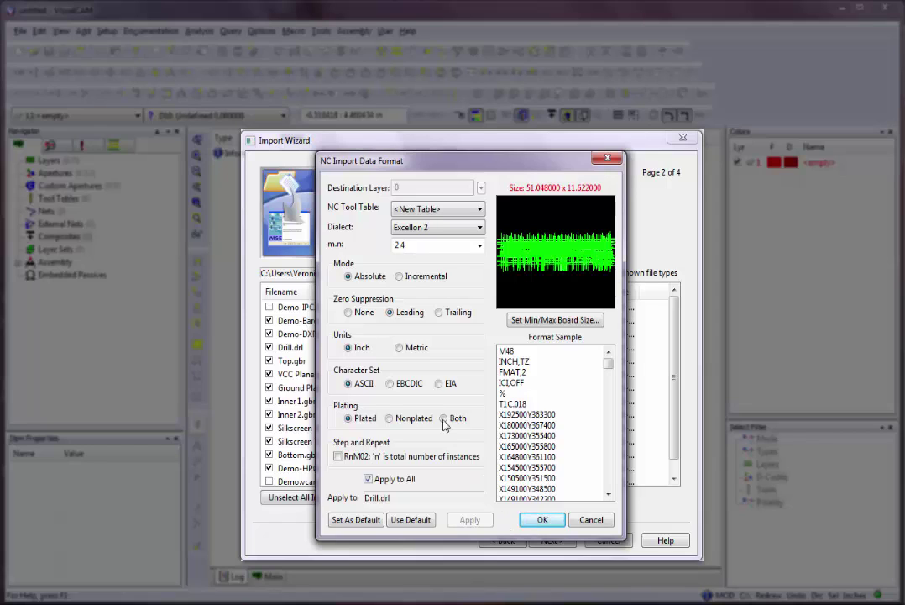
{"action": "left_click", "coordinate": [390, 418]}
{"action": "left_click", "coordinate": [347, 418]}
{"action": "left_click", "coordinate": [543, 520]}
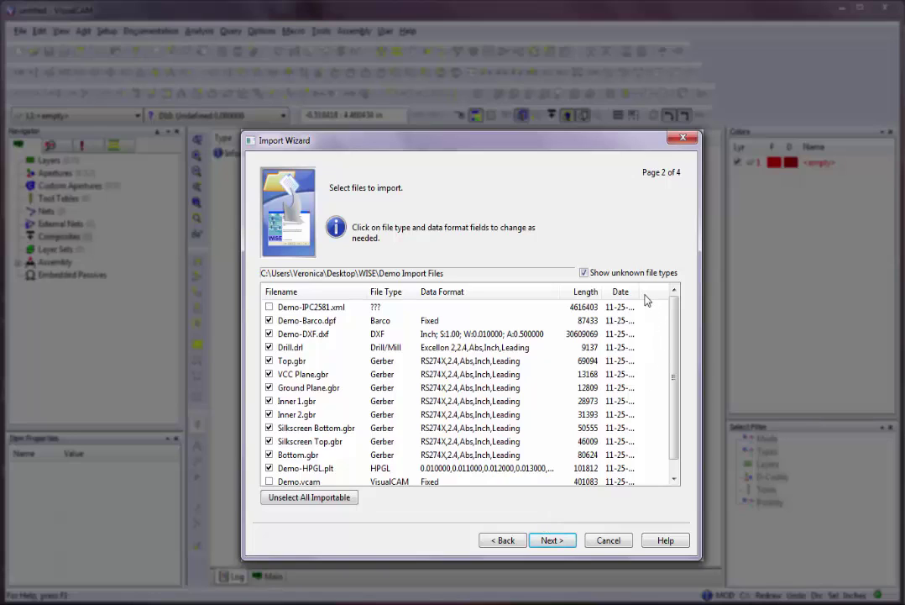
Step: Widen the Date column to show full dates, and check the import settings of Demo-DXF.dxf and Demo-HPGL.plt
{"action": "left_click_drag", "start_coordinate": [638, 289], "coordinate": [653, 289]}
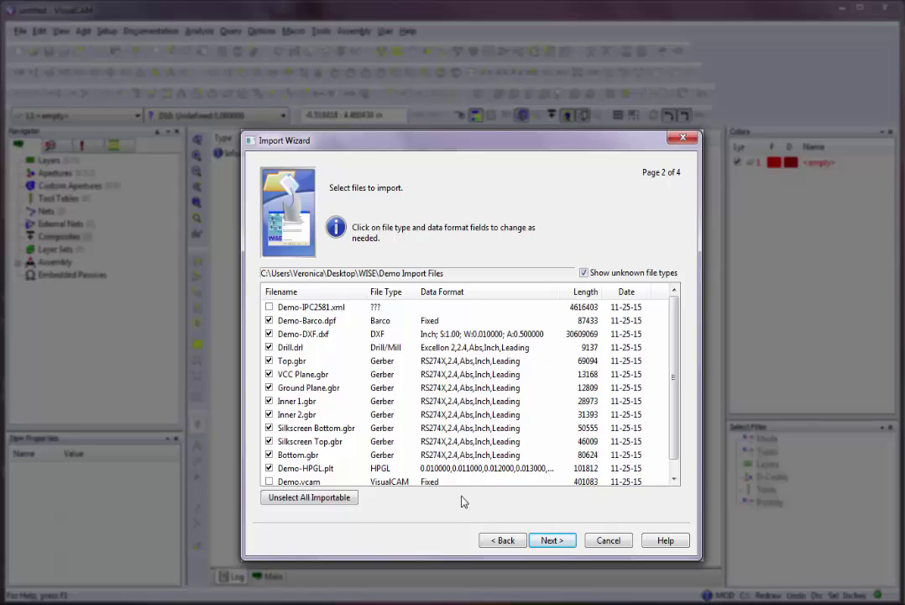
{"action": "left_click", "coordinate": [431, 334]}
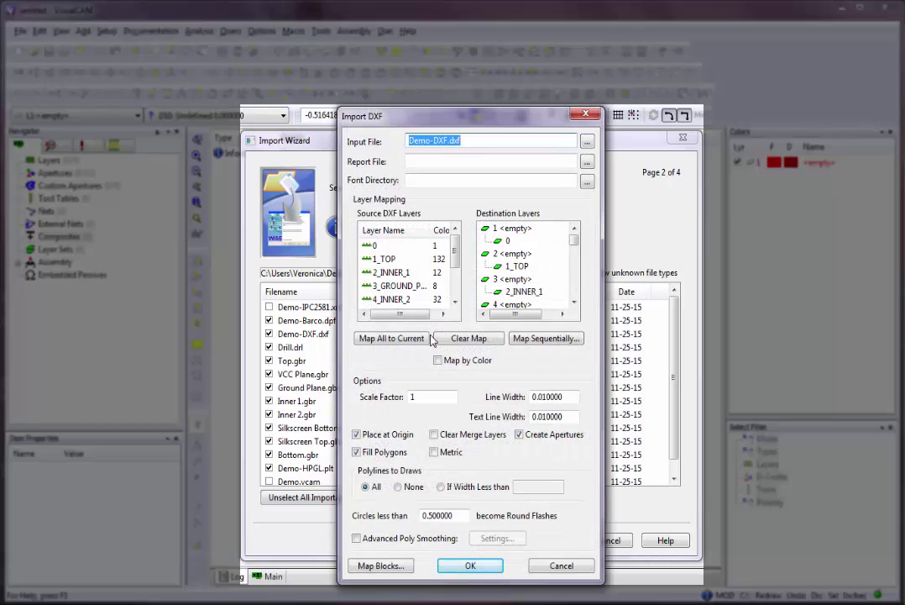
{"action": "left_click", "coordinate": [470, 565]}
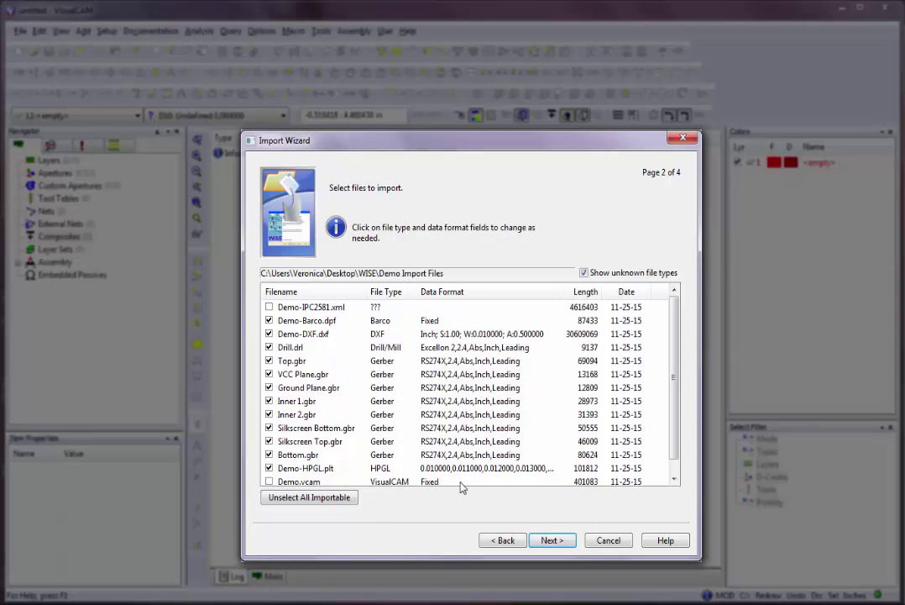
{"action": "left_click", "coordinate": [463, 468]}
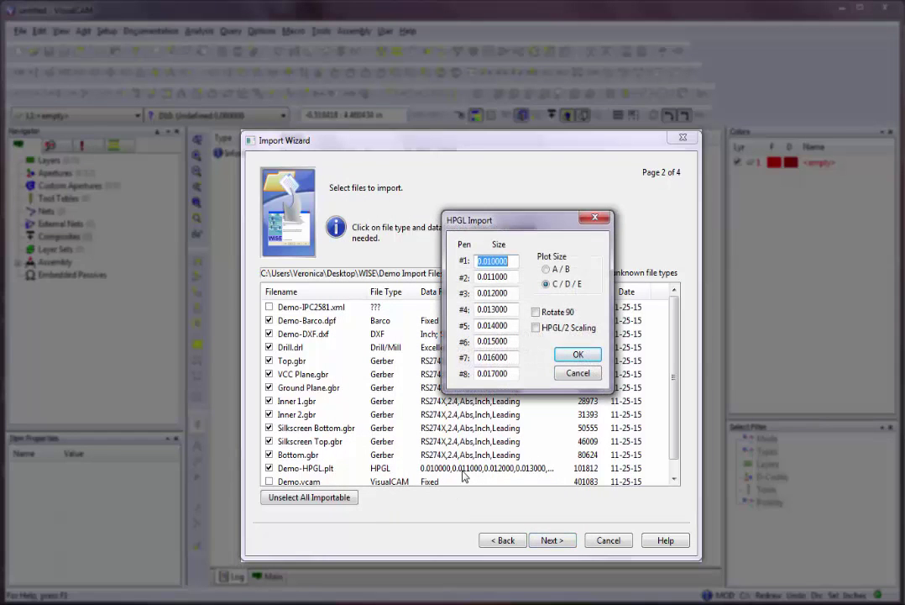
{"action": "left_click", "coordinate": [571, 355]}
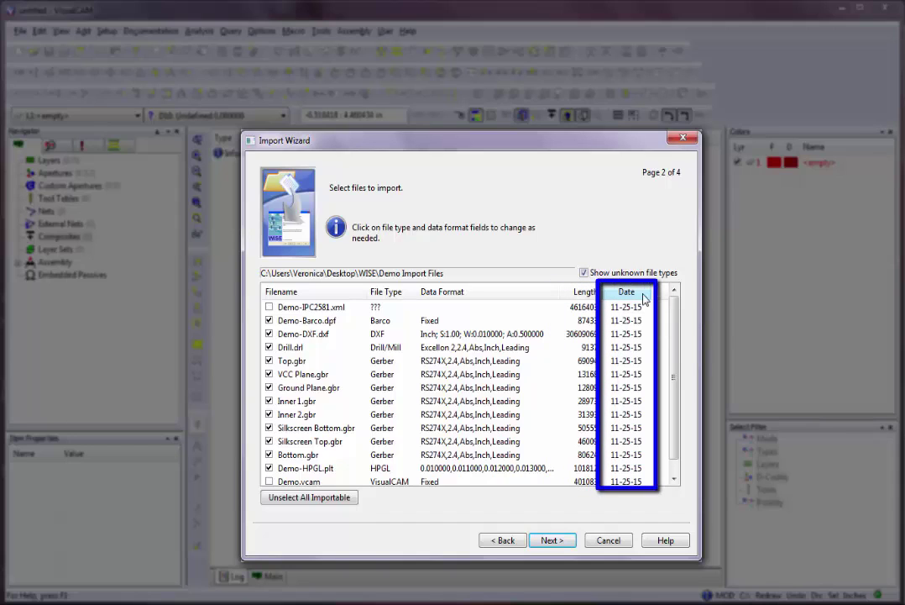
Step: Set the load order to start with Top.gbr, Silkscreen Top.gbr, Inner 1.gbr and Inner 2.gbr, and run the import
{"action": "left_click", "coordinate": [551, 542]}
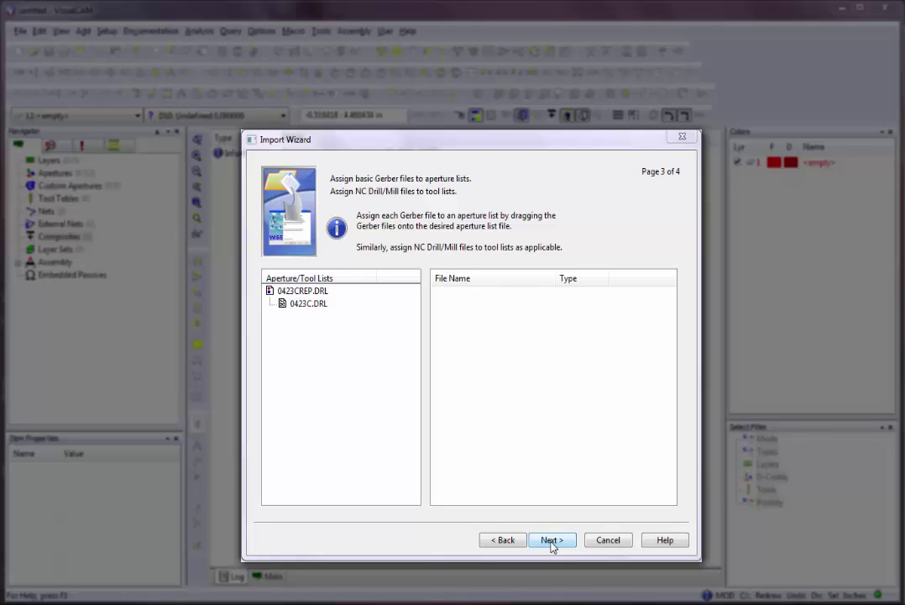
{"action": "left_click", "coordinate": [551, 541]}
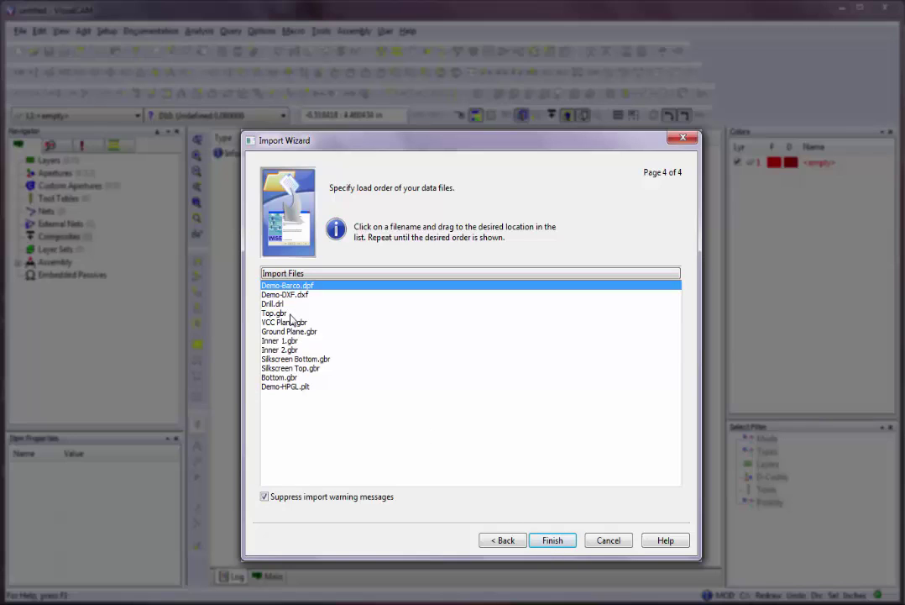
{"action": "left_click_drag", "start_coordinate": [280, 314], "coordinate": [287, 288]}
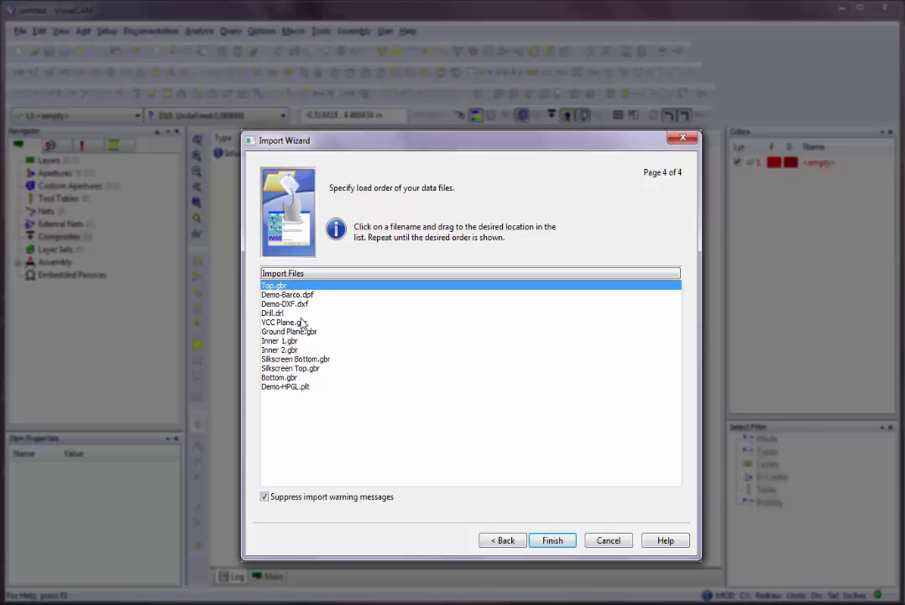
{"action": "left_click_drag", "start_coordinate": [288, 344], "coordinate": [285, 295]}
{"action": "left_click_drag", "start_coordinate": [281, 349], "coordinate": [283, 321]}
{"action": "left_click_drag", "start_coordinate": [292, 369], "coordinate": [284, 294]}
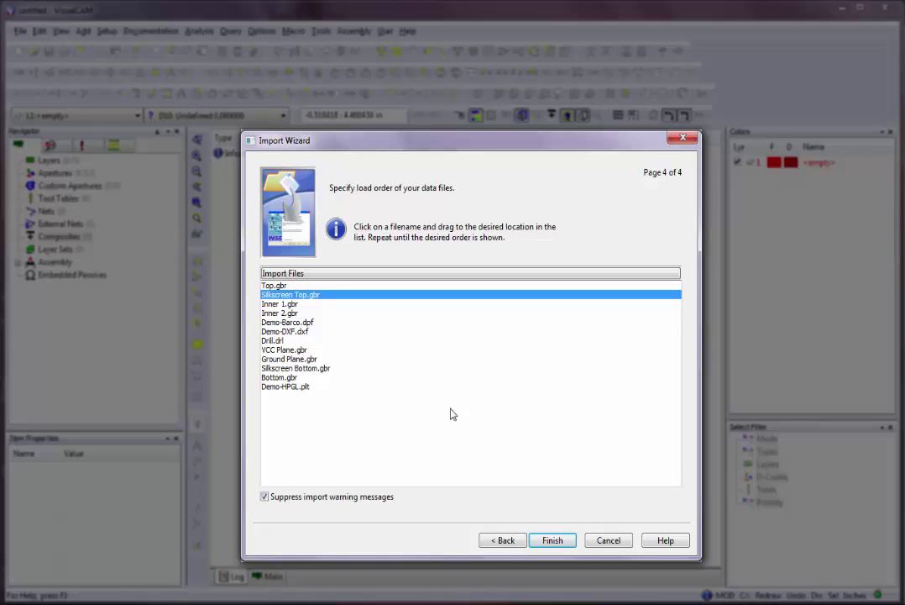
{"action": "left_click", "coordinate": [543, 544]}
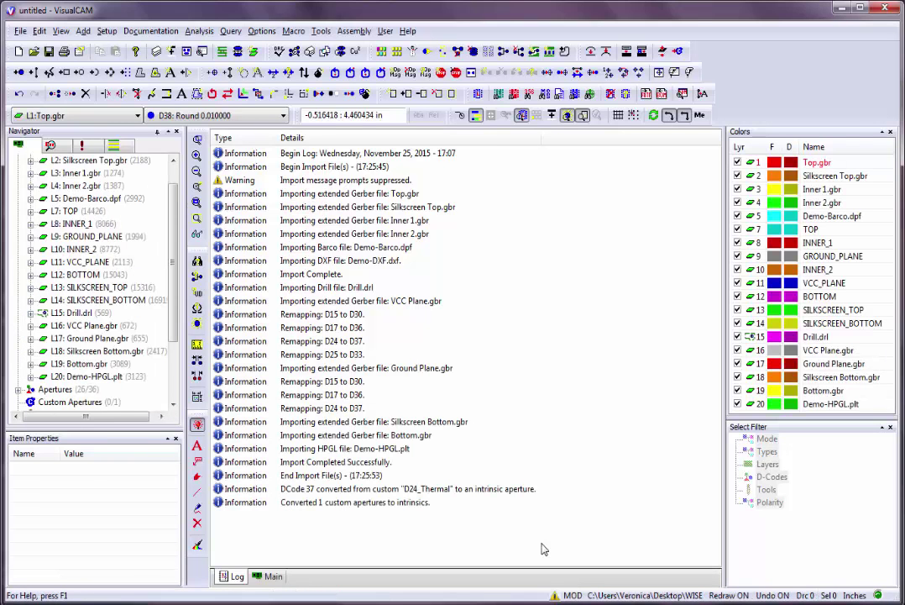
Step: Check the import log's options, and display the imported boards in the Main view zoomed in
{"action": "right_click", "coordinate": [504, 377]}
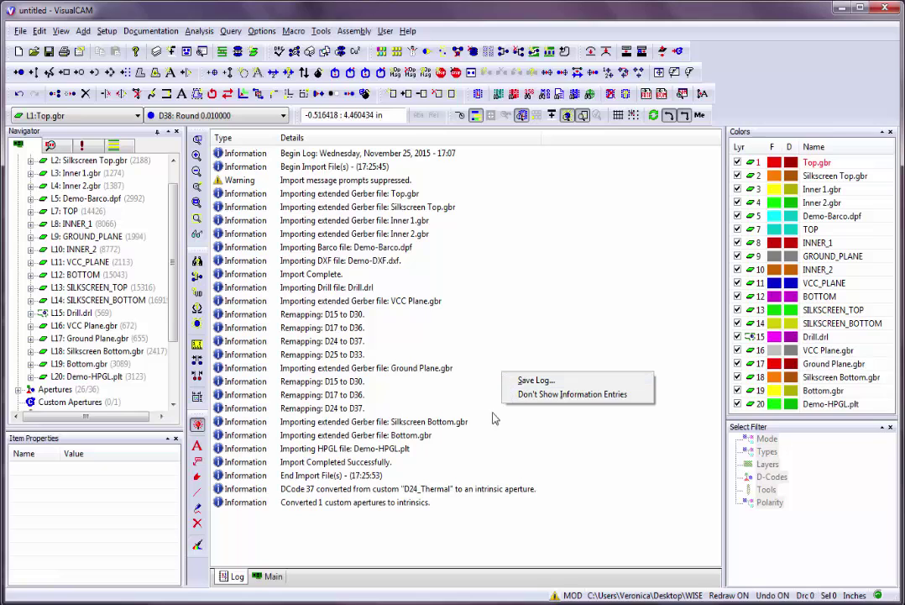
{"action": "left_click", "coordinate": [270, 576]}
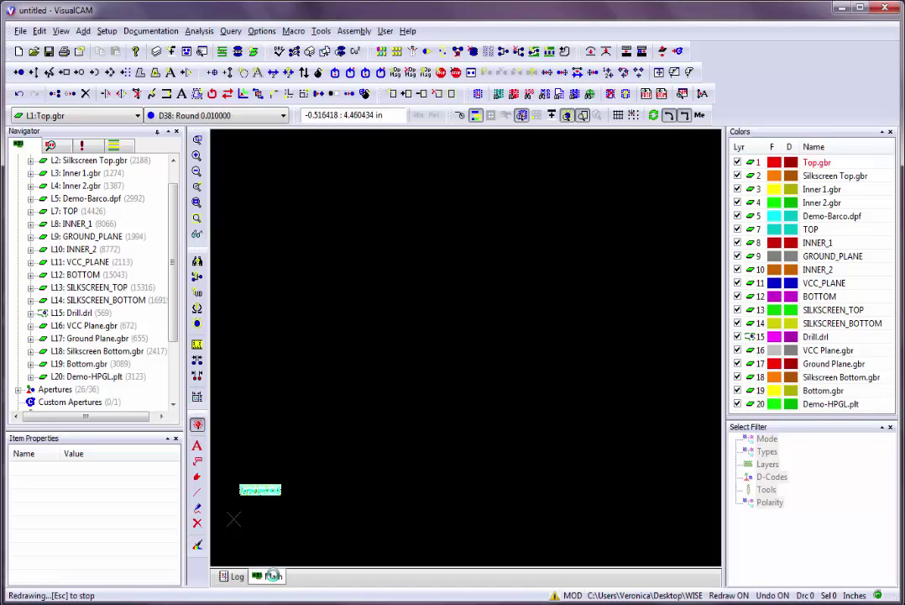
{"action": "left_click", "coordinate": [265, 228]}
{"action": "left_click", "coordinate": [556, 497]}
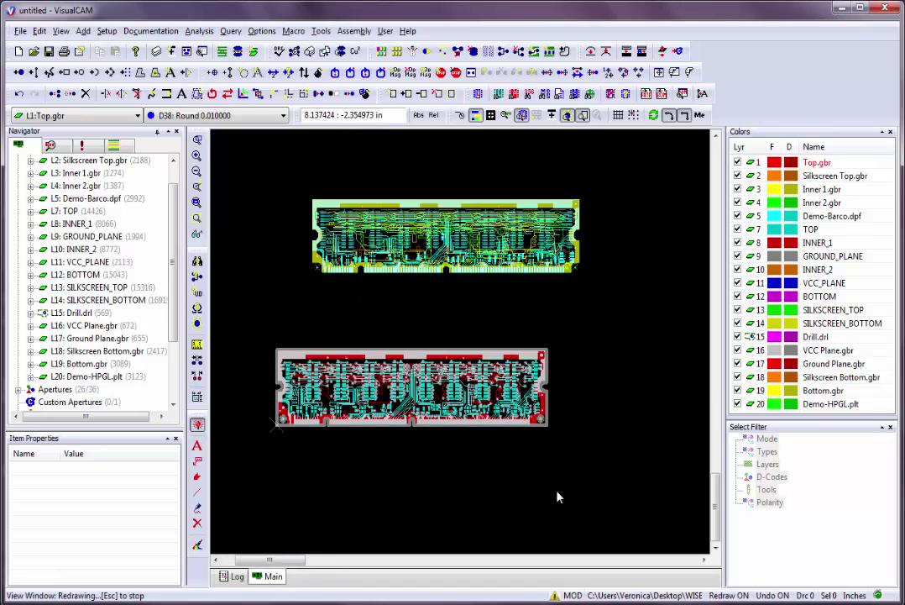
{"action": "left_click", "coordinate": [607, 493]}
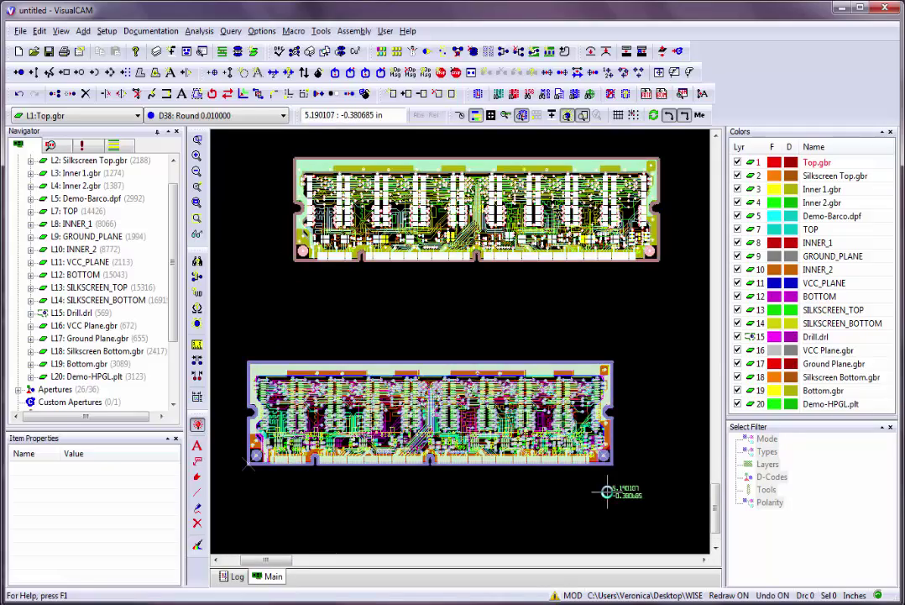